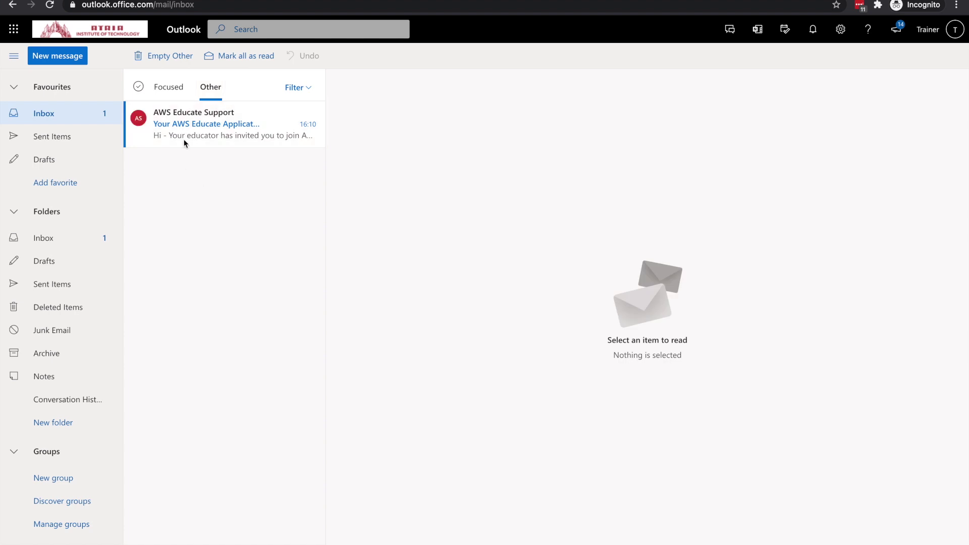
- Open the "Your AWS Educate Application" invitation email and follow its link to the application form
{"action": "left_click", "coordinate": [223, 132]}
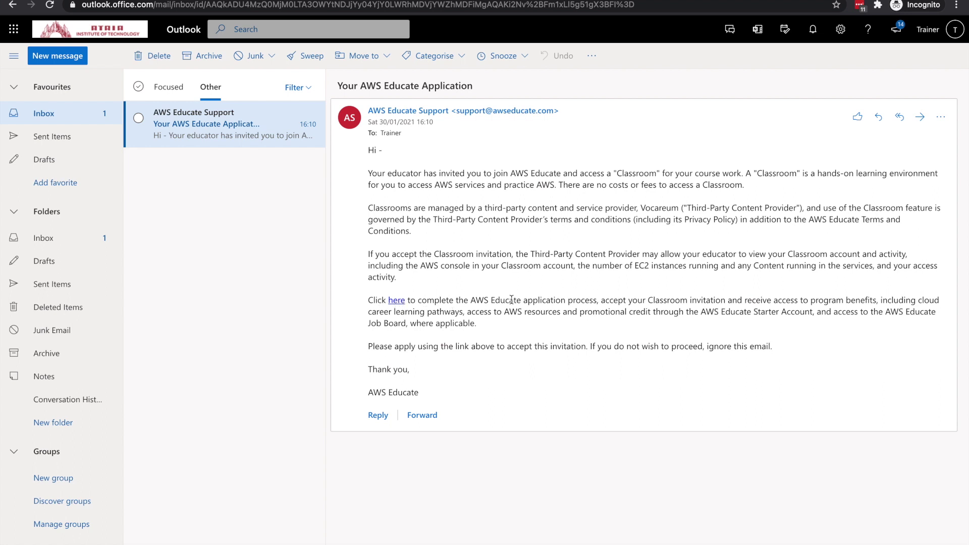
{"action": "left_click", "coordinate": [397, 303]}
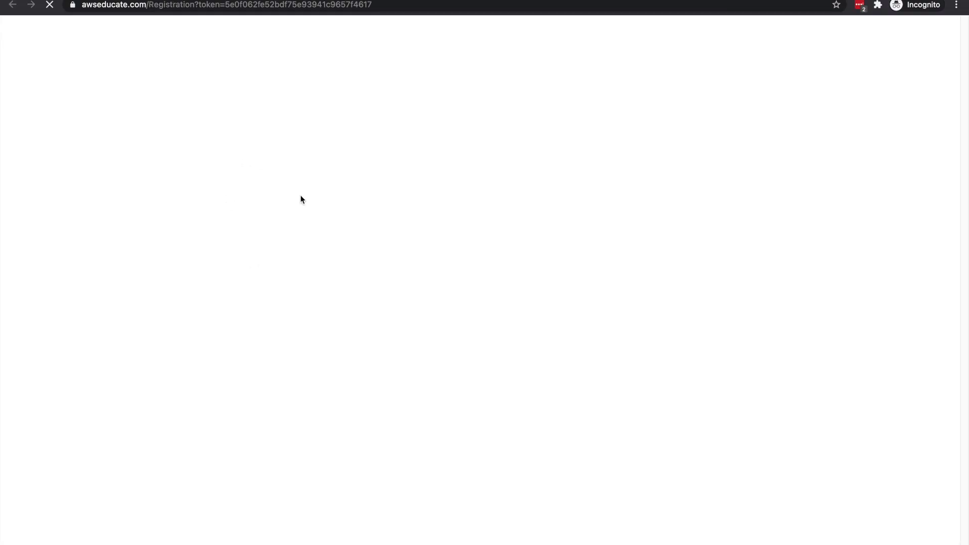
- Set the country on the AWS Educate application form to United Kingdom
{"action": "left_click", "coordinate": [545, 180]}
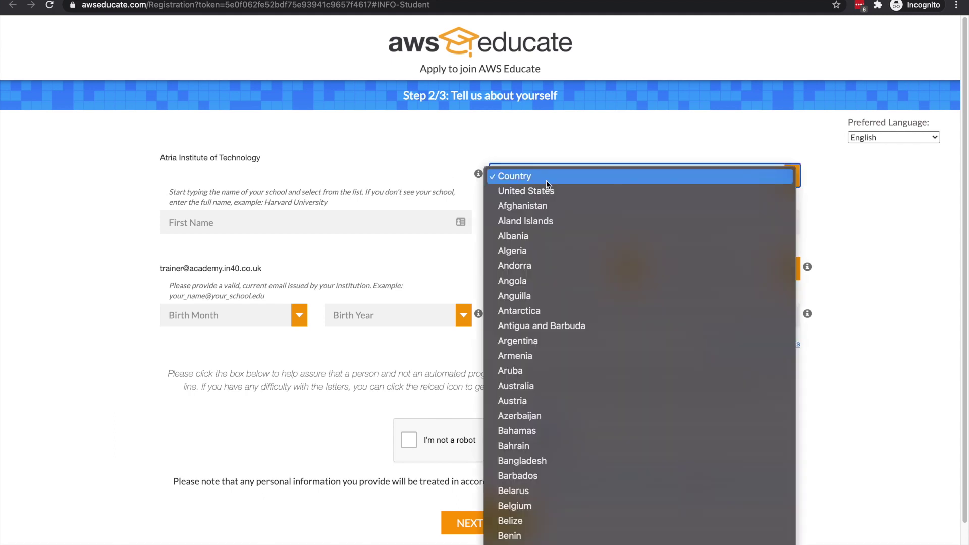
{"action": "key", "text": "Down"}
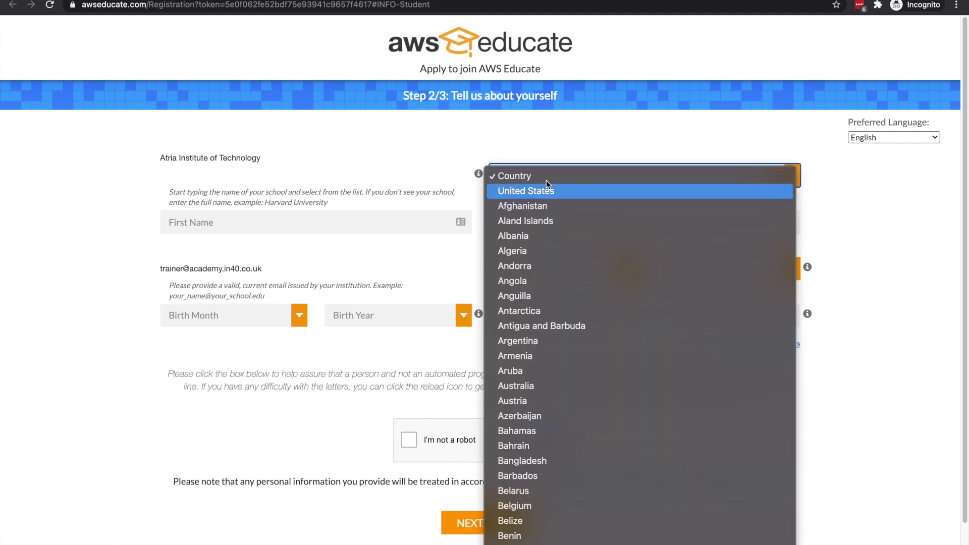
{"action": "scroll", "coordinate": [581, 332], "scroll_direction": "down", "scroll_amount": 20}
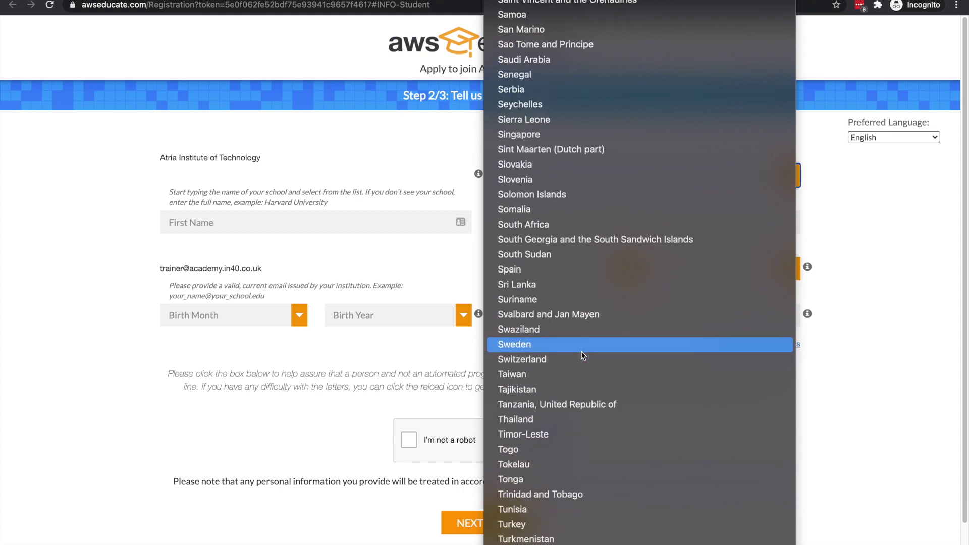
{"action": "scroll", "coordinate": [583, 356], "scroll_direction": "down", "scroll_amount": 5}
{"action": "left_click", "coordinate": [582, 382]}
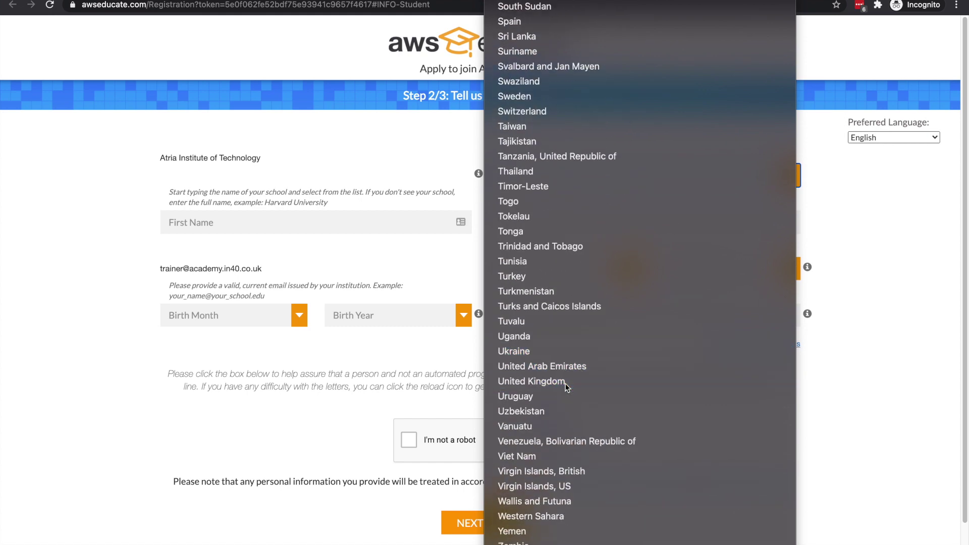
- Enter the applicant's first name and last name in the application form
{"action": "left_click", "coordinate": [272, 227]}
{"action": "type", "text": "Tr"}
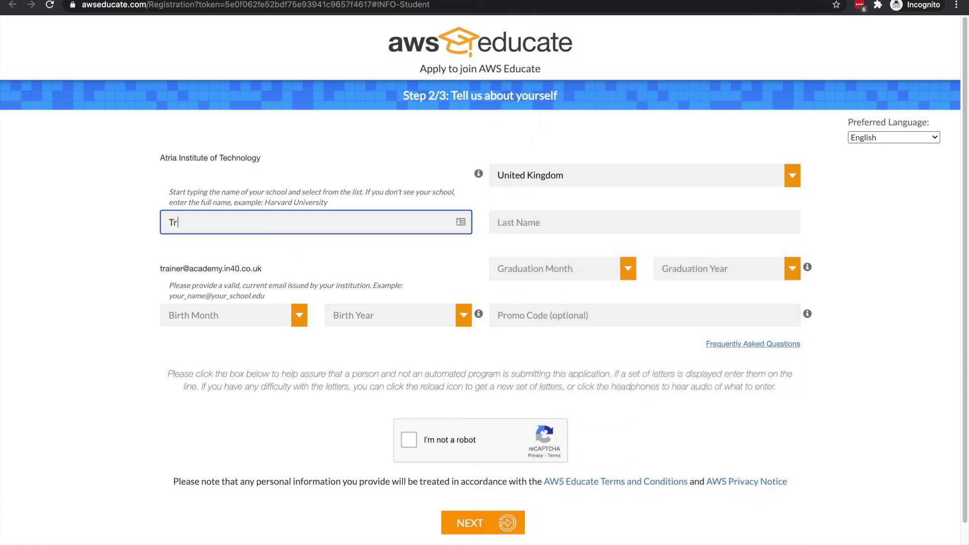
{"action": "type", "text": "ainer"}
{"action": "key", "text": "Tab"}
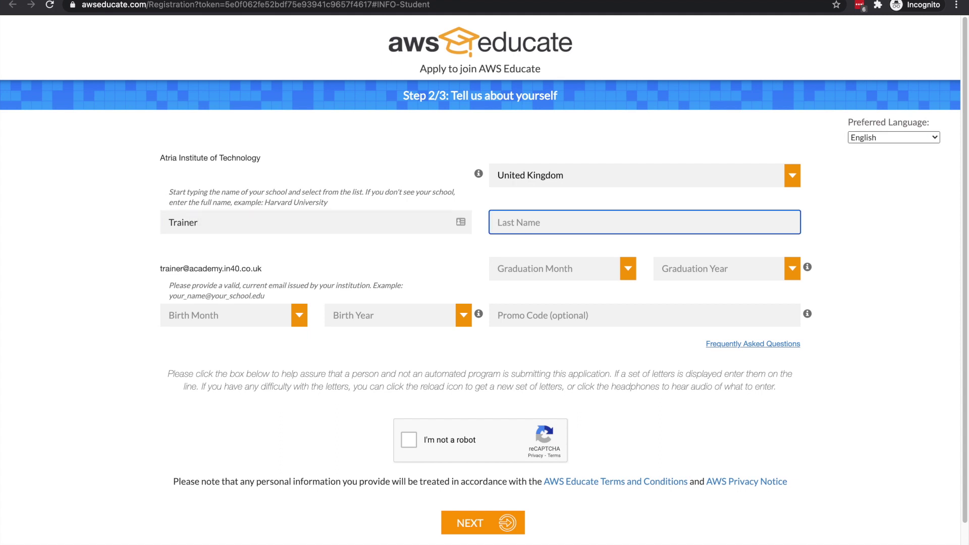
{"action": "type", "text": "AWS reStart"}
- Set the graduation month to 03 and the graduation year to 2021
{"action": "left_click", "coordinate": [532, 272]}
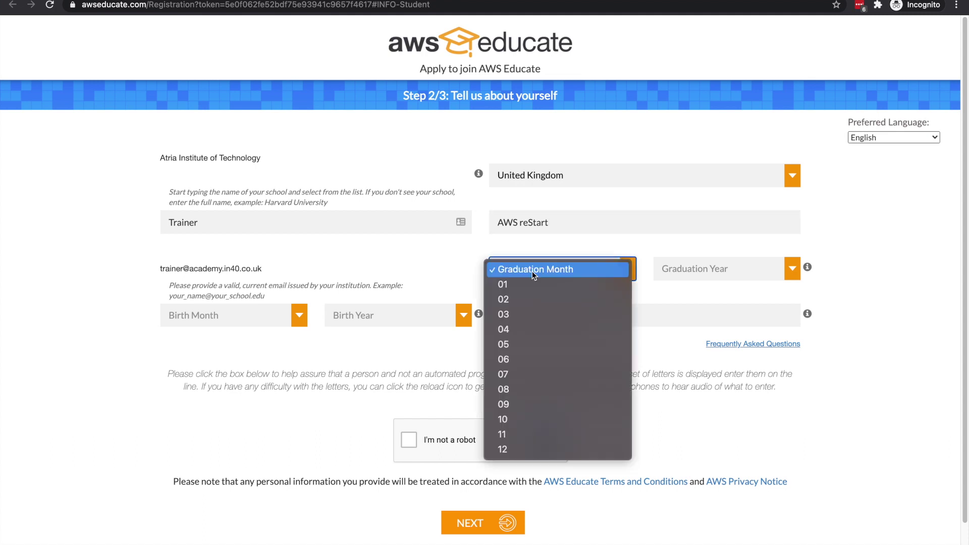
{"action": "left_click", "coordinate": [530, 316]}
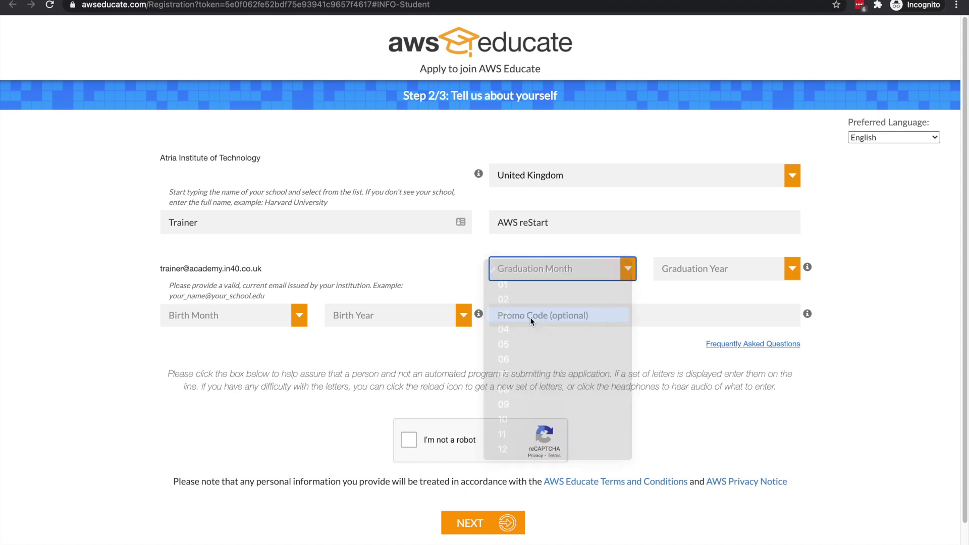
{"action": "left_click", "coordinate": [706, 277]}
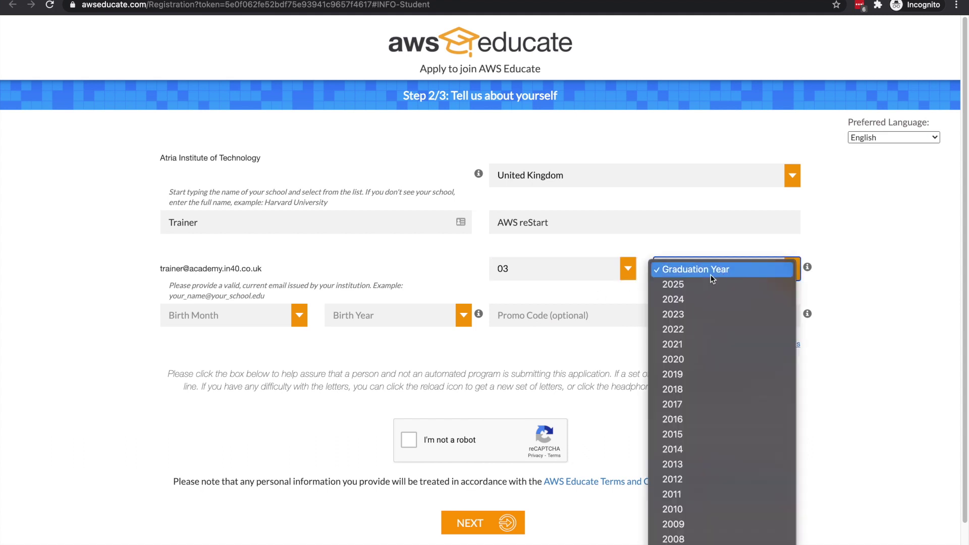
{"action": "left_click", "coordinate": [691, 344]}
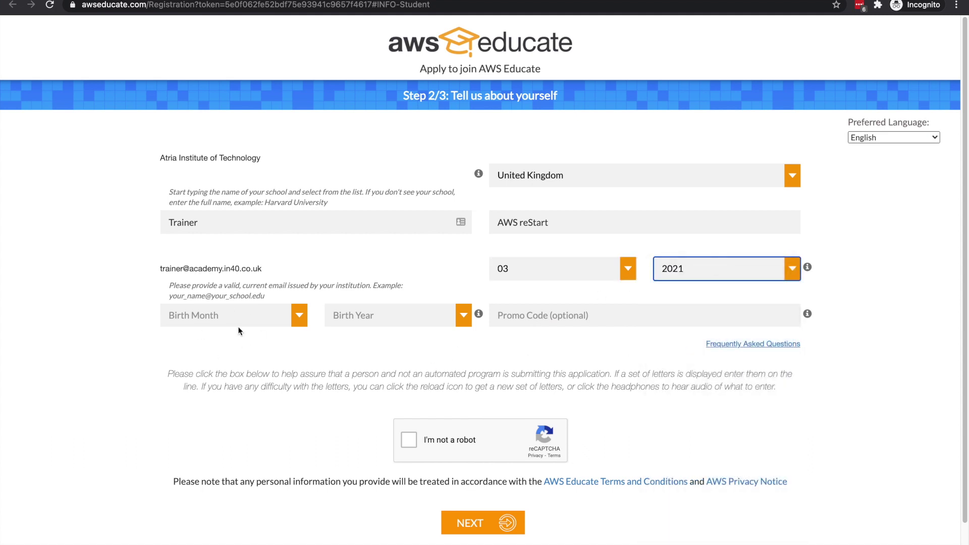
- Fill in the applicant's birth month and birth year, leaving the optional promo code empty
{"action": "left_click", "coordinate": [224, 319]}
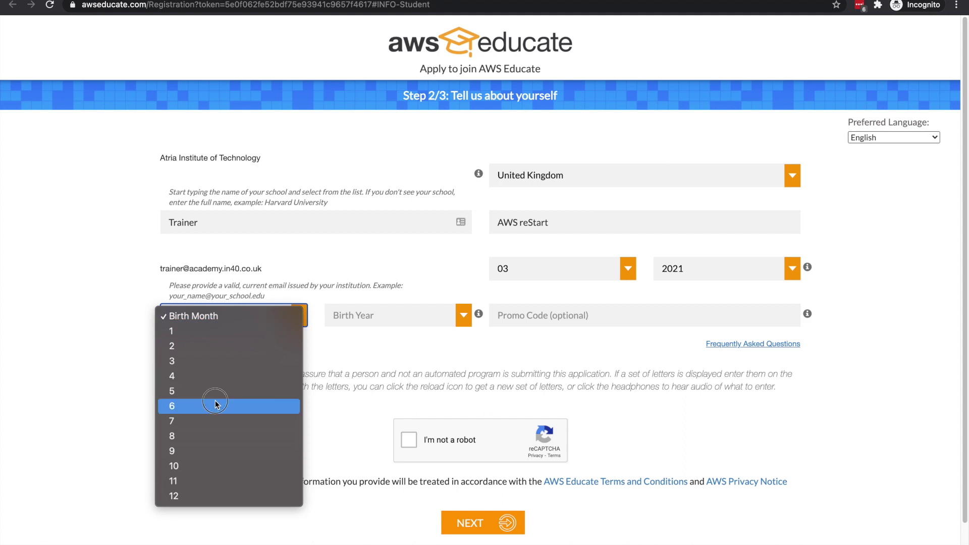
{"action": "left_click", "coordinate": [215, 406]}
{"action": "left_click", "coordinate": [388, 320]}
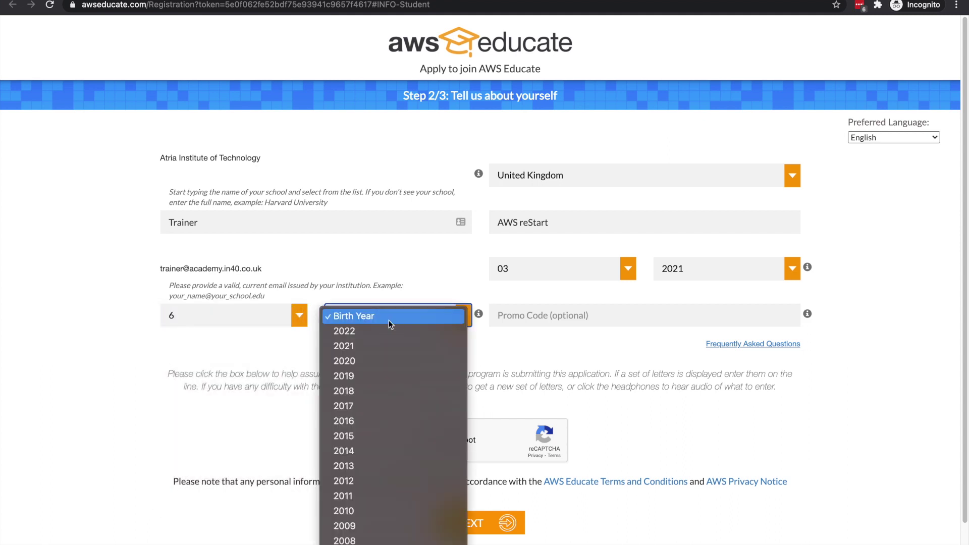
{"action": "scroll", "coordinate": [398, 405], "scroll_direction": "down", "scroll_amount": 6}
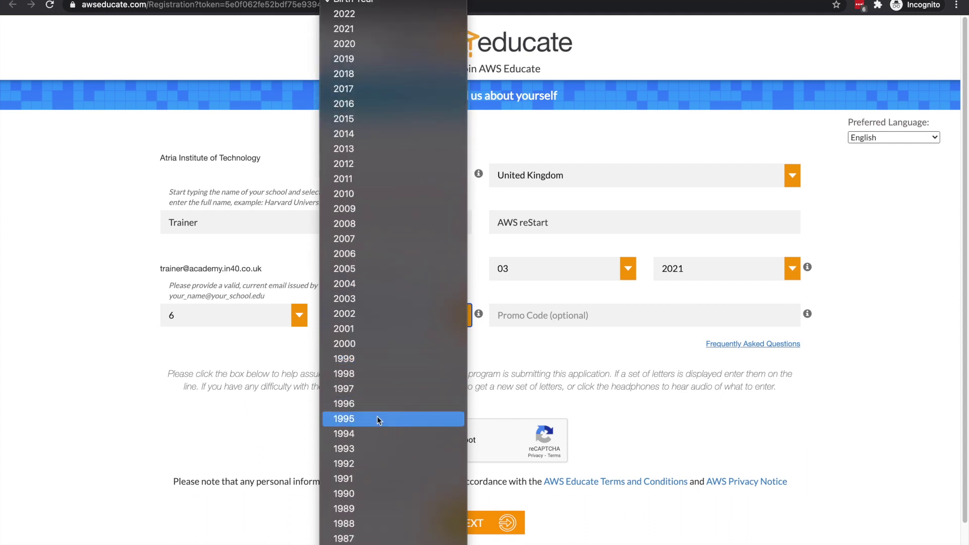
{"action": "left_click", "coordinate": [381, 389]}
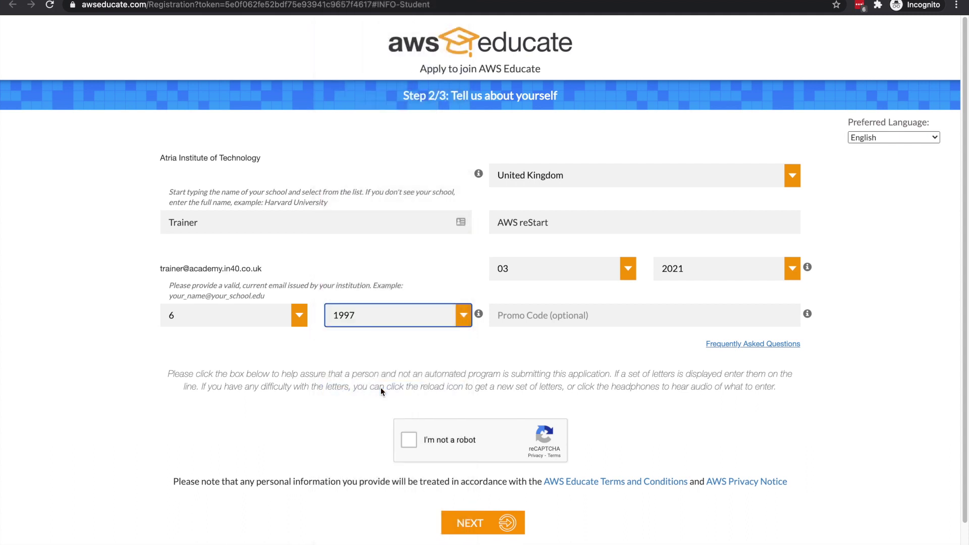
{"action": "left_click", "coordinate": [473, 375]}
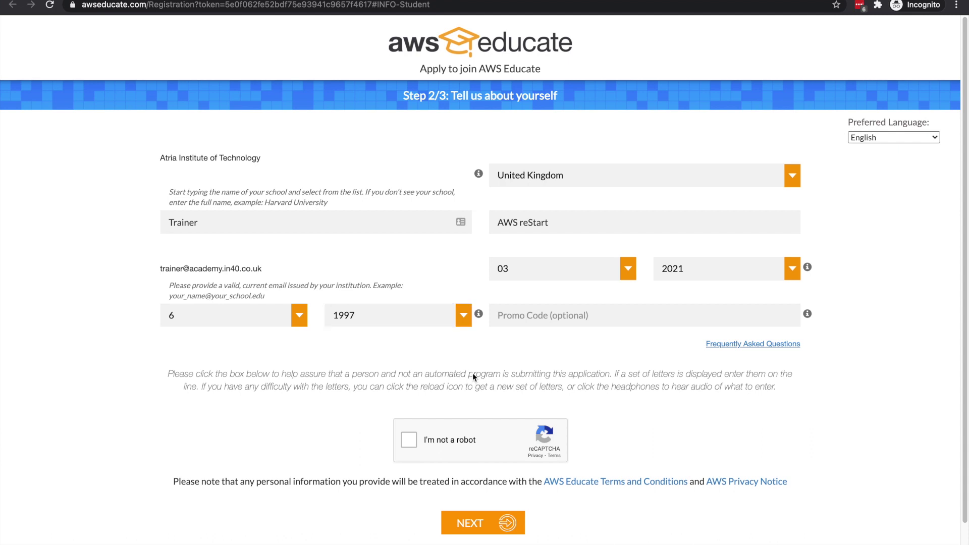
- Complete the reCAPTCHA by selecting all squares with buses, and proceed to the Terms & Conditions
{"action": "left_click", "coordinate": [428, 438]}
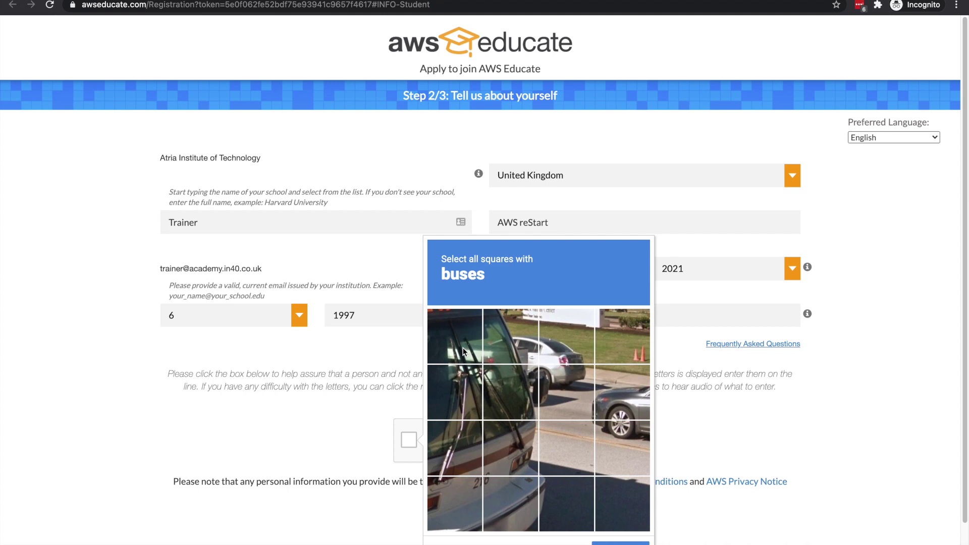
{"action": "left_click", "coordinate": [458, 330]}
{"action": "left_click", "coordinate": [504, 326]}
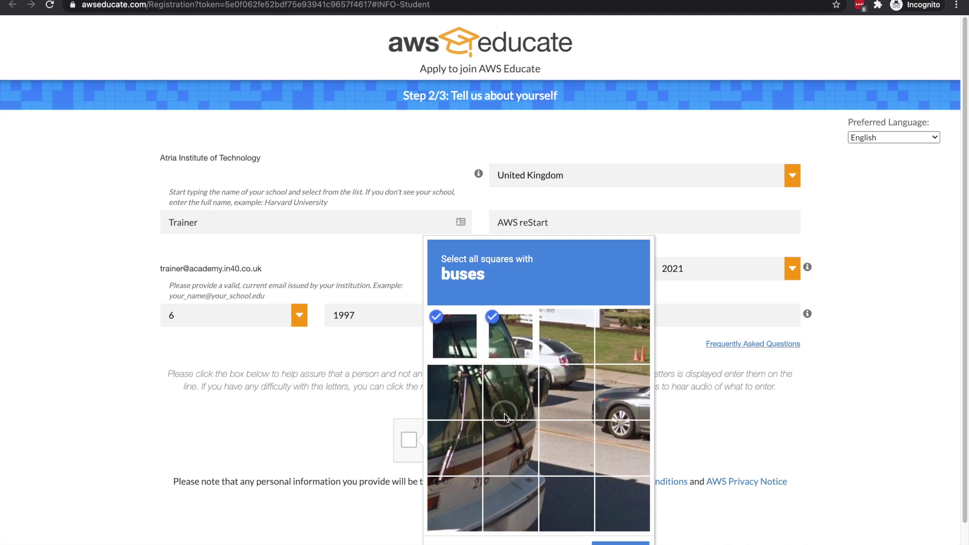
{"action": "left_click", "coordinate": [505, 418]}
{"action": "left_click", "coordinate": [441, 410]}
{"action": "left_click", "coordinate": [445, 433]}
{"action": "left_click", "coordinate": [498, 455]}
{"action": "left_click", "coordinate": [504, 498]}
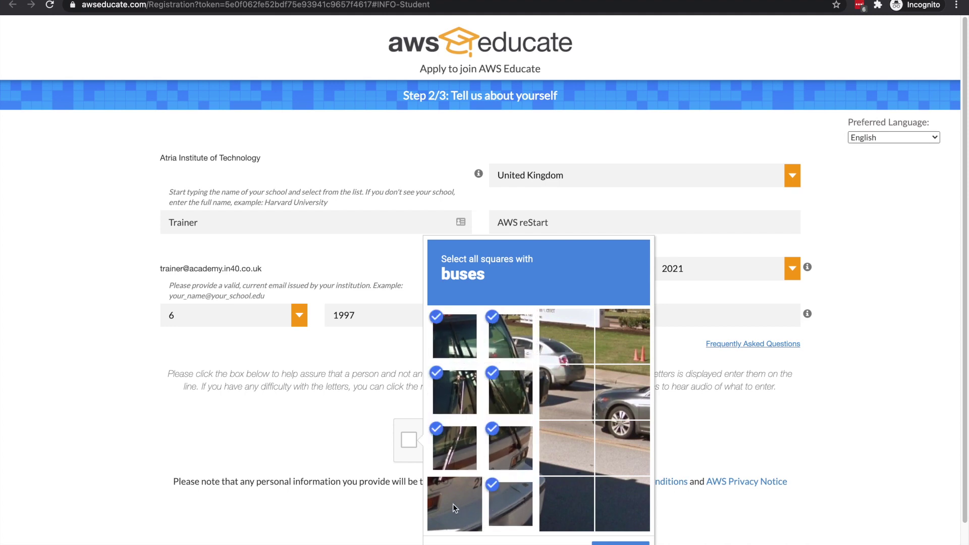
{"action": "left_click", "coordinate": [444, 508]}
{"action": "left_click", "coordinate": [578, 524]}
{"action": "left_click", "coordinate": [620, 543]}
{"action": "left_click", "coordinate": [476, 526]}
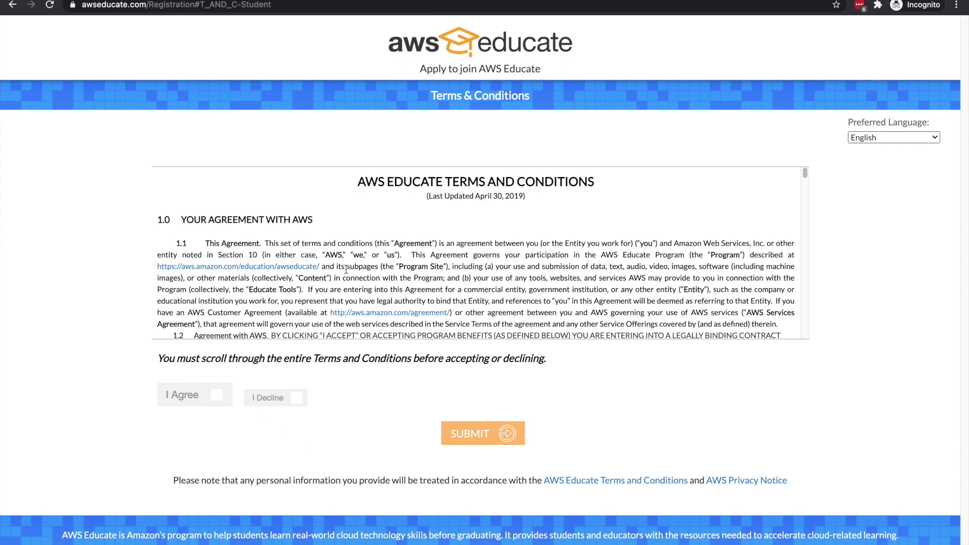
- Go through the entire AWS Educate Terms and Conditions, agree to them and submit the application
{"action": "scroll", "coordinate": [346, 270], "scroll_direction": "down", "scroll_amount": 20}
{"action": "scroll", "coordinate": [346, 270], "scroll_direction": "down", "scroll_amount": 15}
{"action": "scroll", "coordinate": [249, 192], "scroll_direction": "up", "scroll_amount": 3}
{"action": "scroll", "coordinate": [250, 196], "scroll_direction": "down", "scroll_amount": 3}
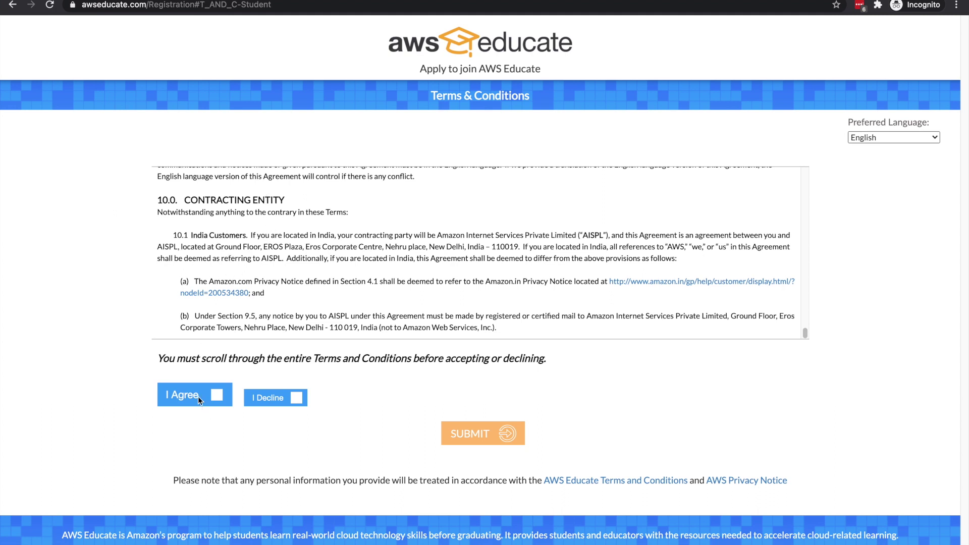
{"action": "left_click", "coordinate": [218, 397]}
{"action": "left_click", "coordinate": [462, 435]}
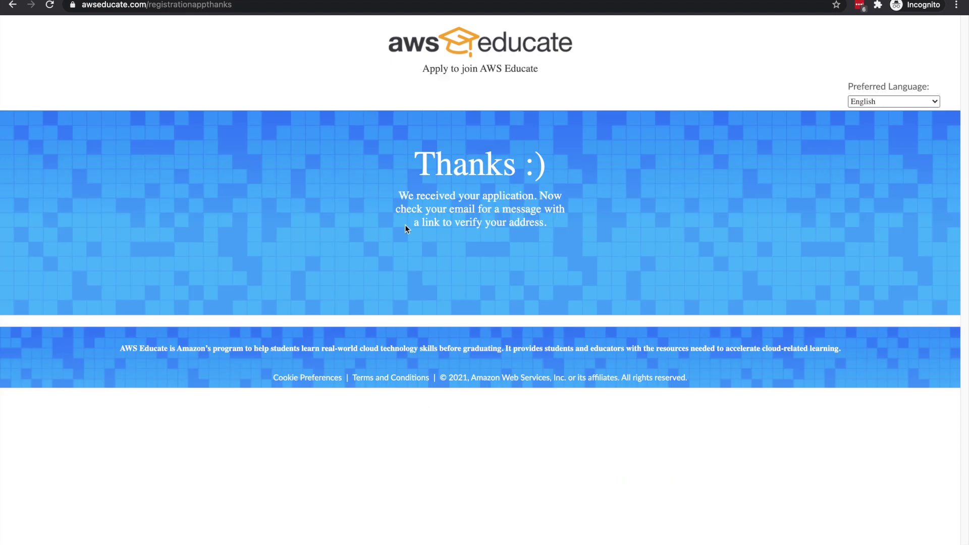
- Return to the Outlook mailbox, open the AWS Educate "Email Verification" message and follow its confirmation link
{"action": "left_click", "coordinate": [70, 1]}
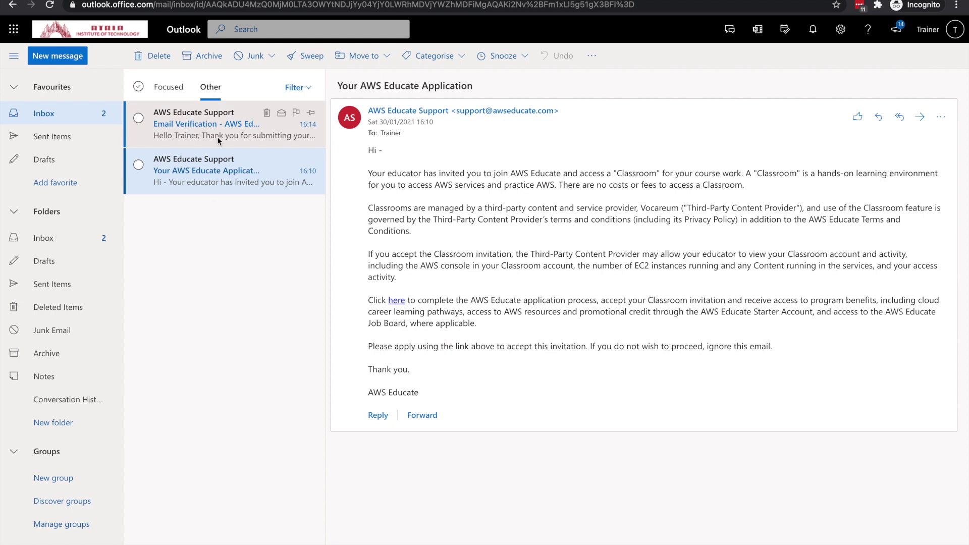
{"action": "left_click", "coordinate": [217, 136]}
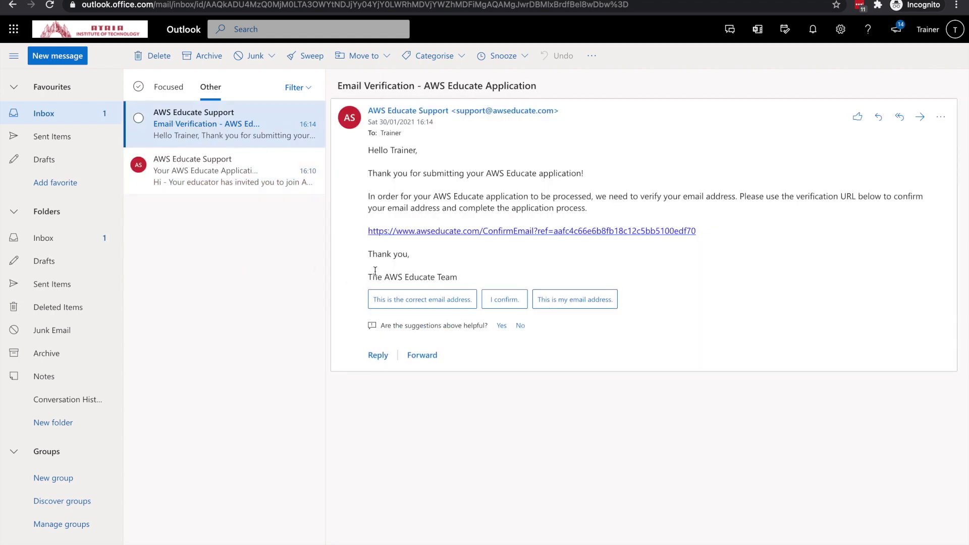
{"action": "left_click", "coordinate": [417, 231]}
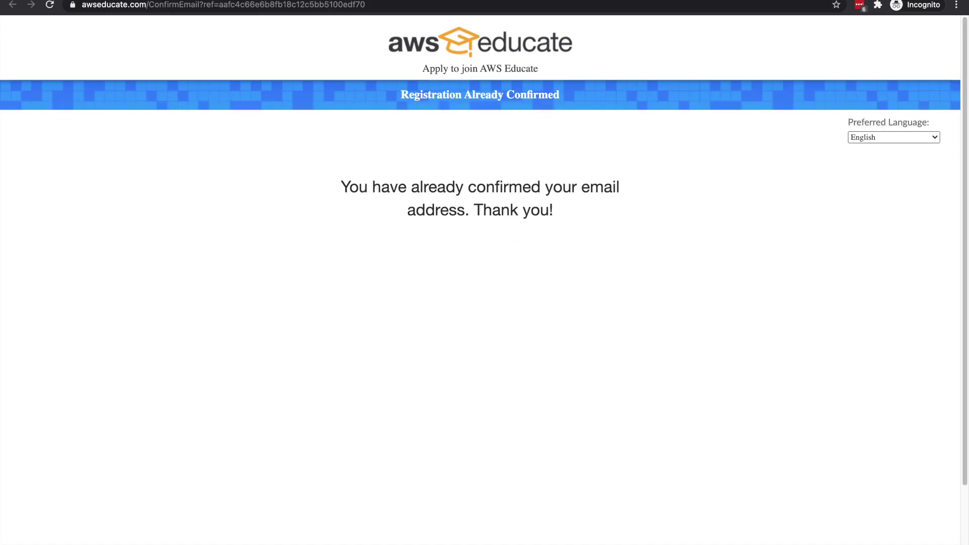
- Close the AWS Educate confirmation and thank-you pages and return to the Outlook inbox
{"action": "key", "text": "super+w"}
{"action": "key", "text": "ctrl+Tab"}
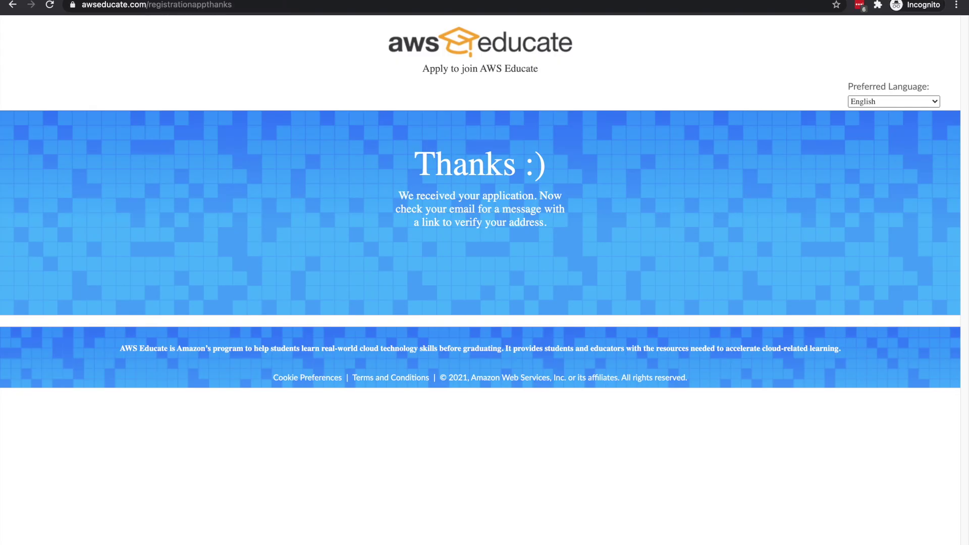
{"action": "left_click", "coordinate": [275, 1]}
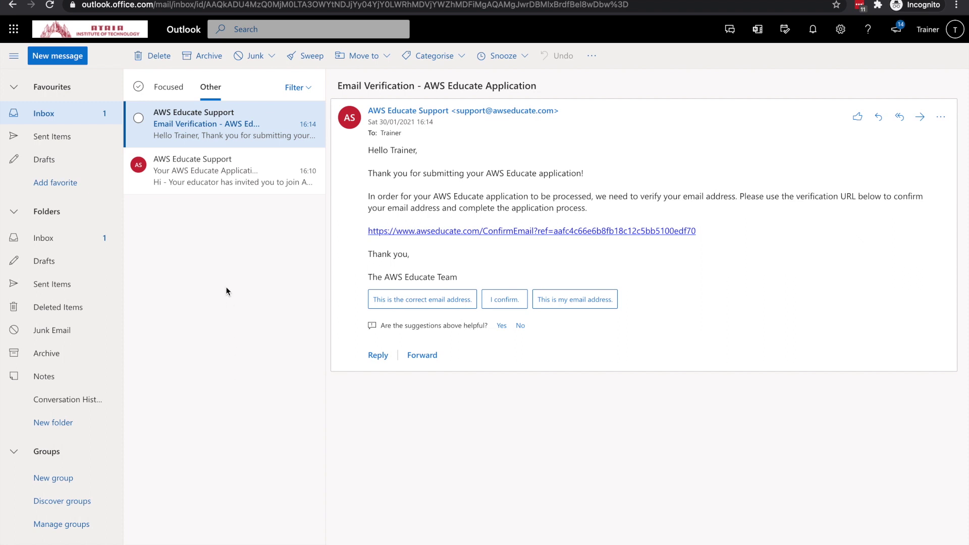
- Check the Focused and Other inboxes for new AWS Educate mail and open the "AWS Educate Application Approved" message
{"action": "left_click", "coordinate": [165, 91]}
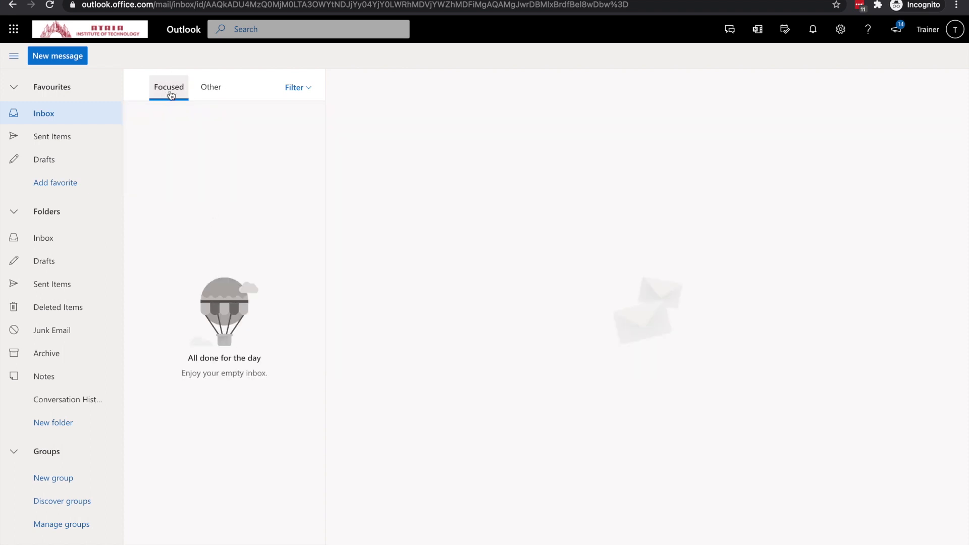
{"action": "left_click", "coordinate": [212, 90]}
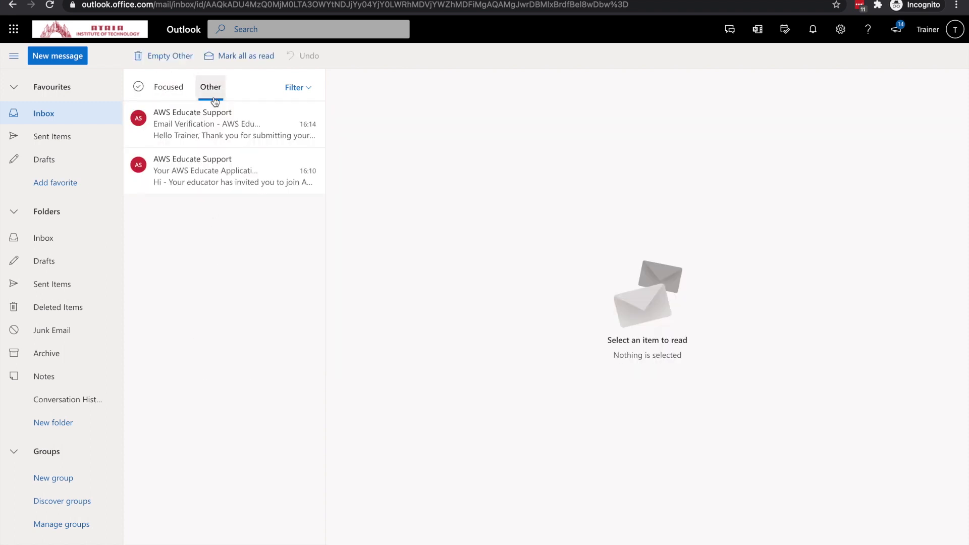
{"action": "left_click", "coordinate": [214, 128]}
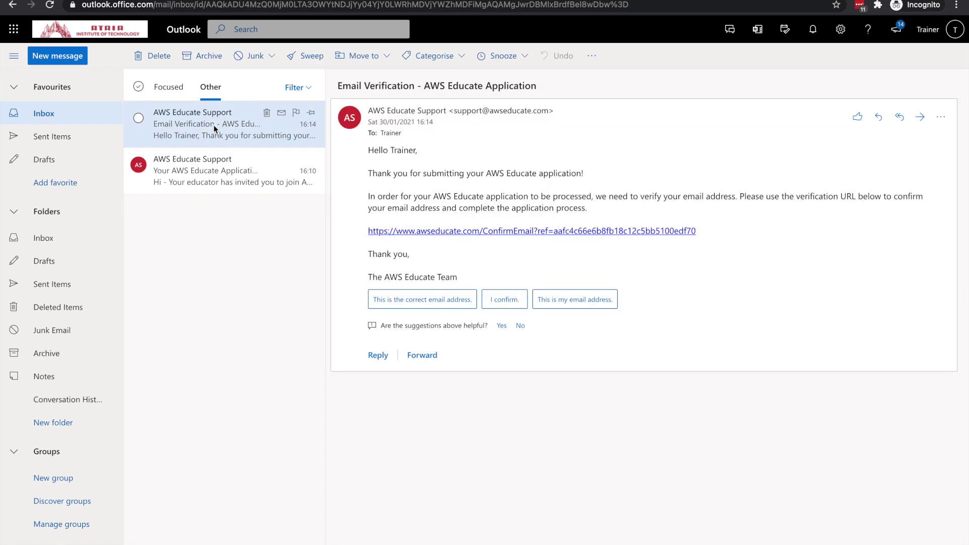
{"action": "left_click", "coordinate": [247, 178]}
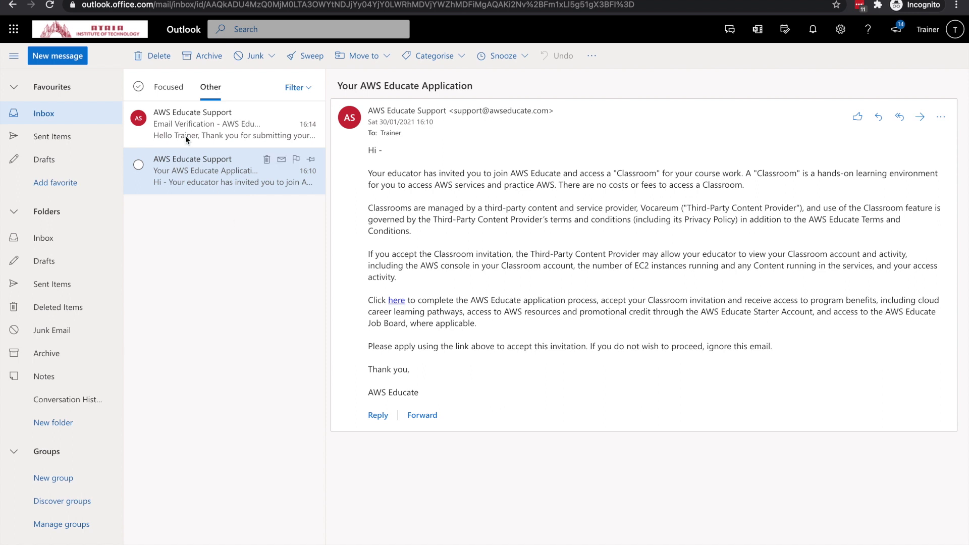
{"action": "left_click", "coordinate": [172, 92]}
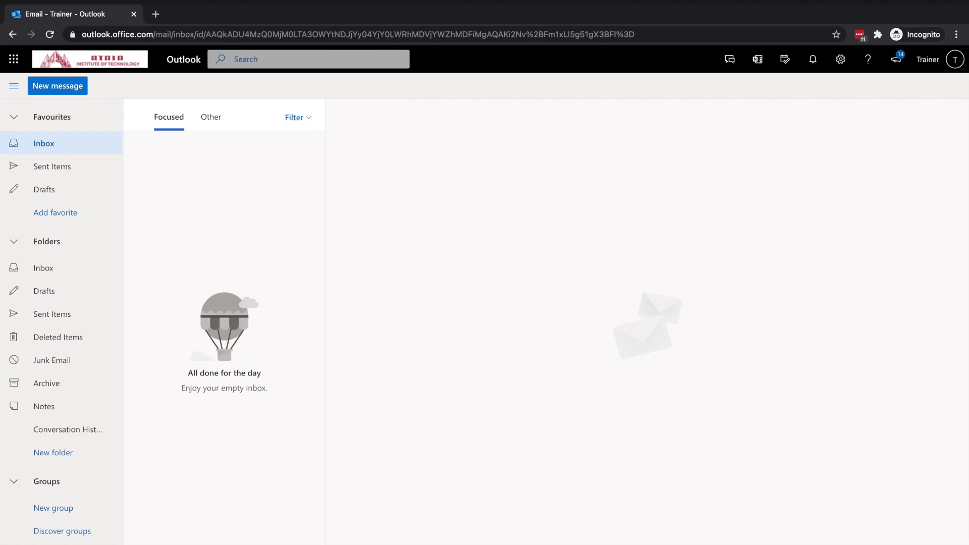
{"action": "left_click", "coordinate": [211, 117]}
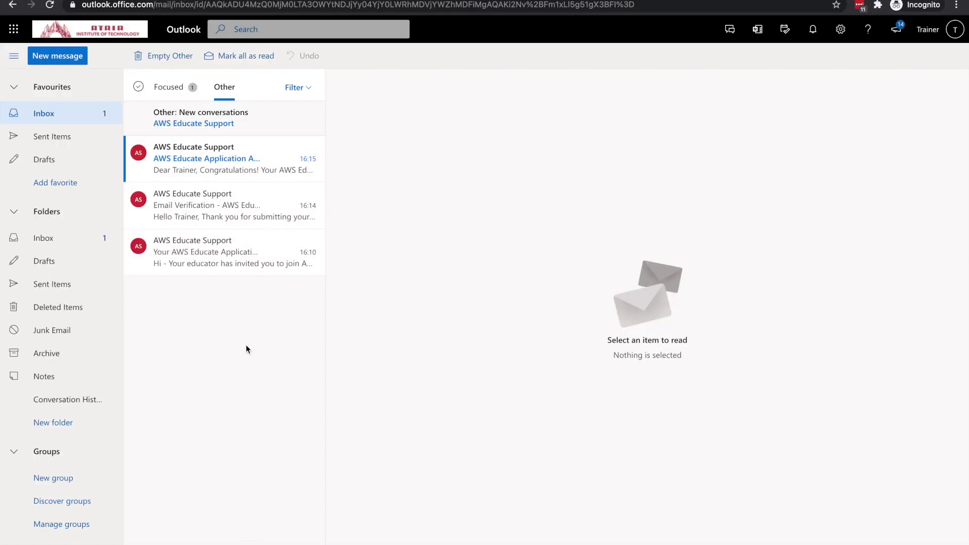
{"action": "left_click", "coordinate": [217, 166]}
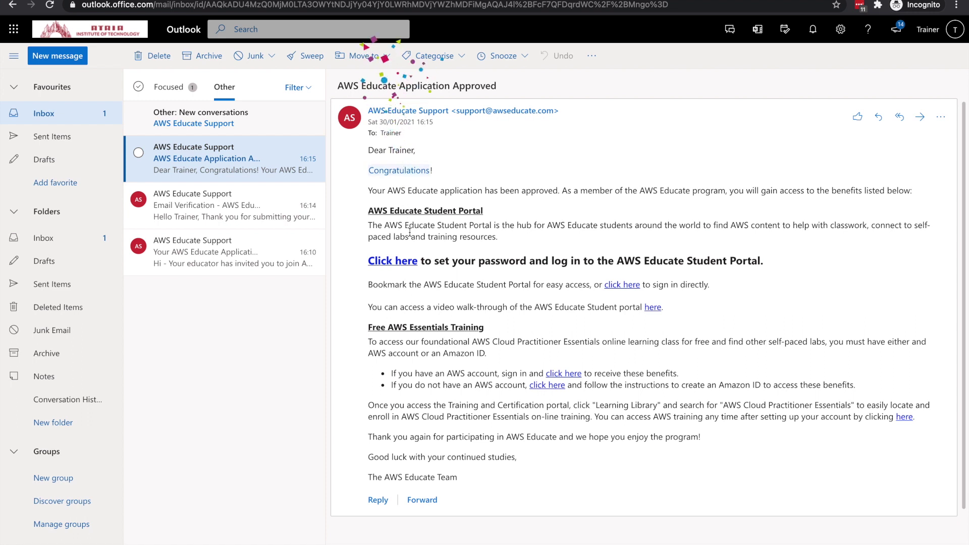
- Follow the set-password link in the approval email, enter and verify a new AWS Educate account password, and submit it
{"action": "left_click", "coordinate": [406, 265]}
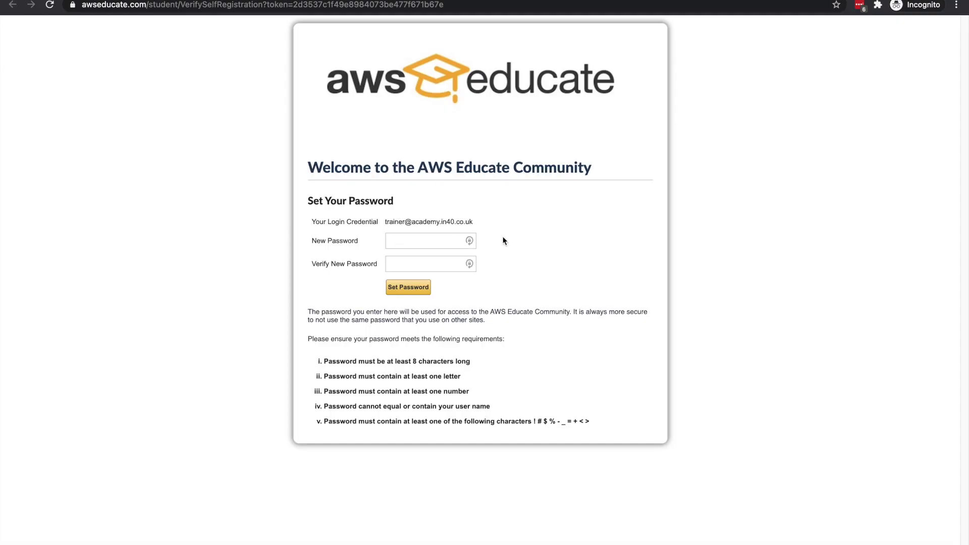
{"action": "left_click", "coordinate": [442, 242]}
{"action": "left_click", "coordinate": [470, 242]}
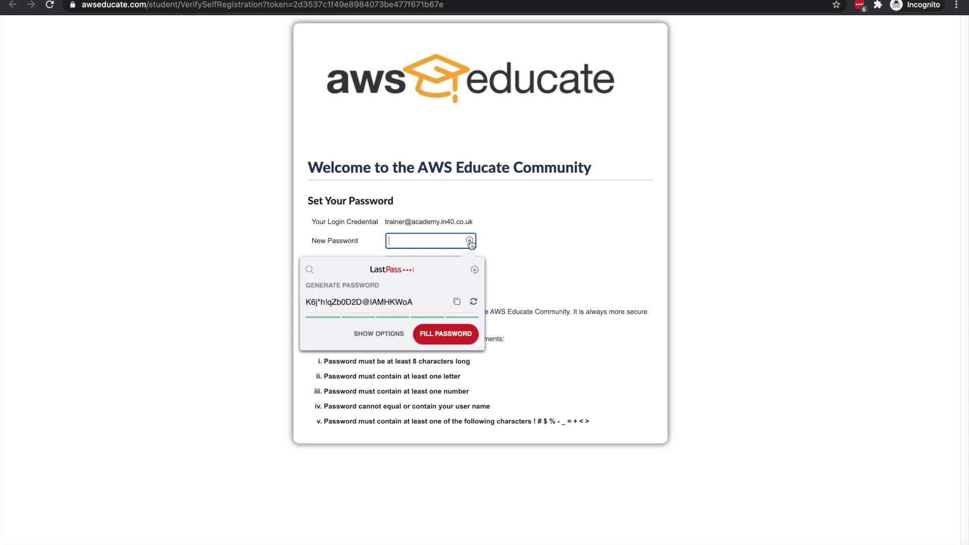
{"action": "left_click", "coordinate": [507, 238]}
{"action": "left_click", "coordinate": [433, 240]}
{"action": "type", "text": "aaaaaaaaaaa"}
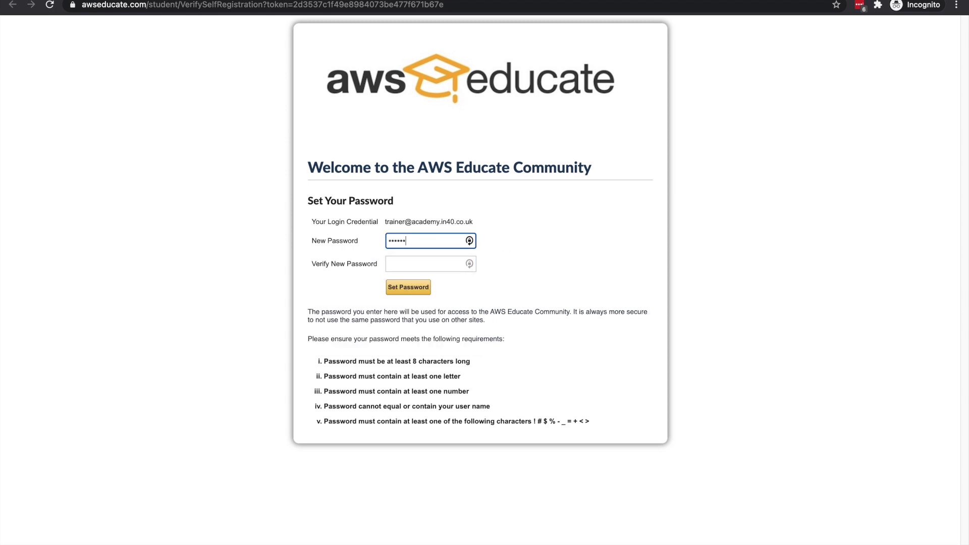
{"action": "left_click", "coordinate": [430, 264]}
{"action": "type", "text": "aaaaaaaaaaa"}
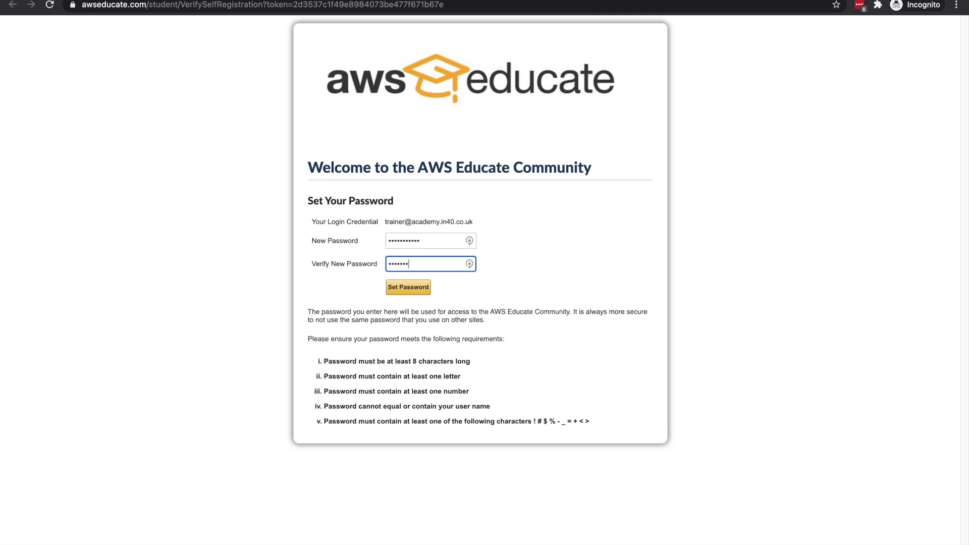
{"action": "left_click", "coordinate": [413, 285]}
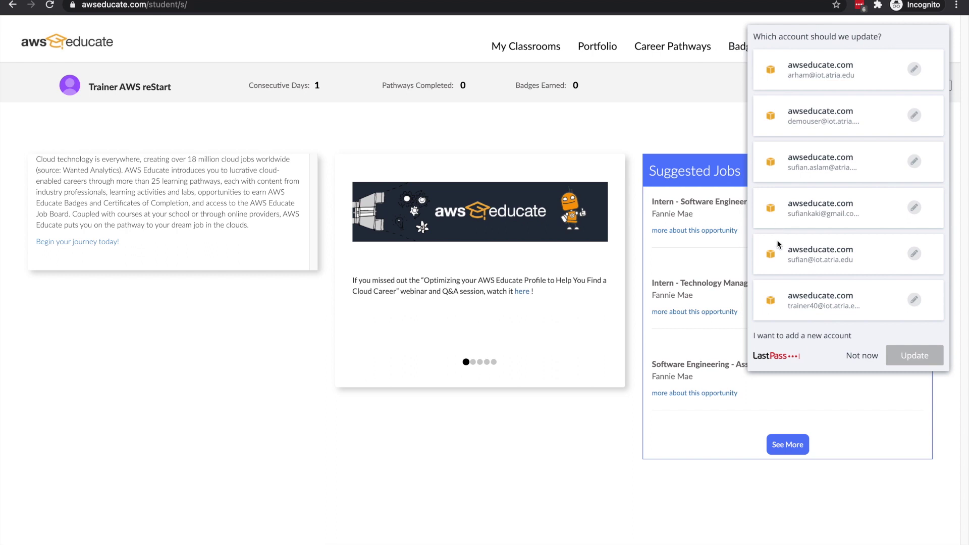
- Save the AWS Educate login to LastPass as a new account, using the trainer's academy email address as the username
{"action": "left_click", "coordinate": [795, 337]}
{"action": "left_click", "coordinate": [859, 66]}
{"action": "type", "text": "trainer"}
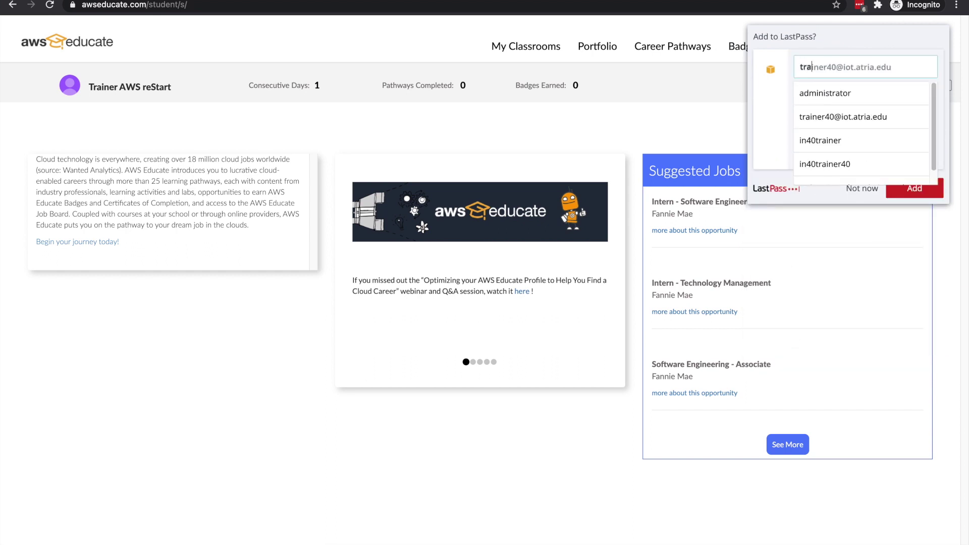
{"action": "key", "text": "Down"}
{"action": "key", "text": "Down"}
{"action": "key", "text": "Down"}
{"action": "key", "text": "Down"}
{"action": "key", "text": "Return"}
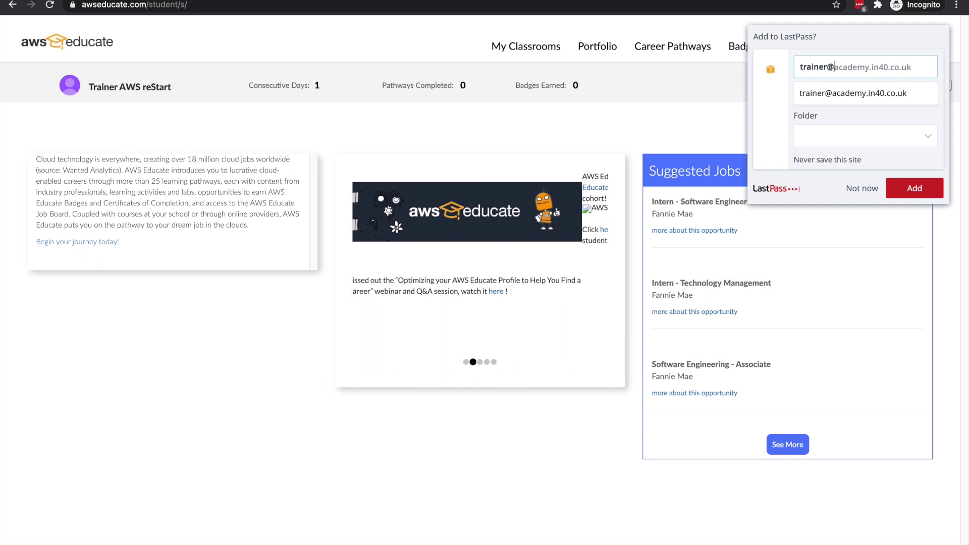
{"action": "left_click", "coordinate": [879, 93]}
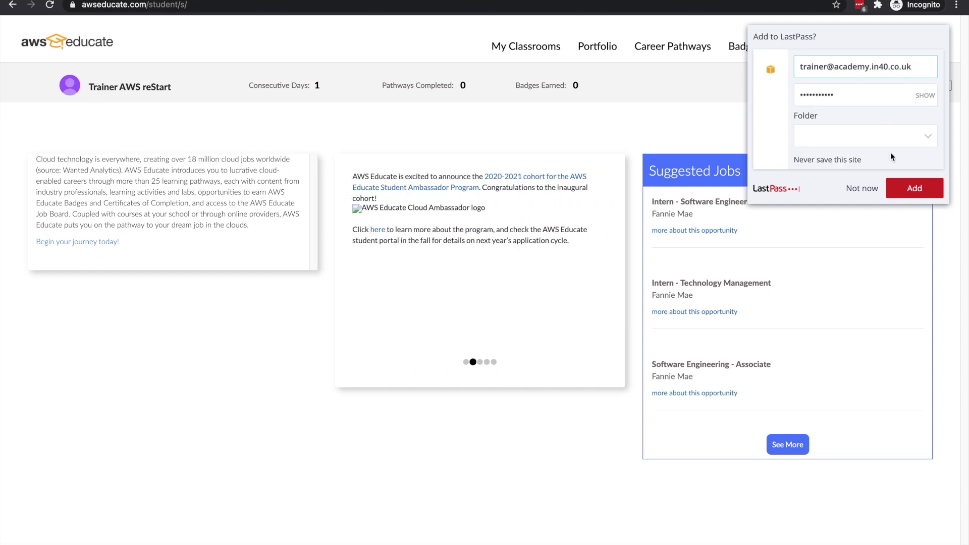
{"action": "left_click", "coordinate": [915, 188]}
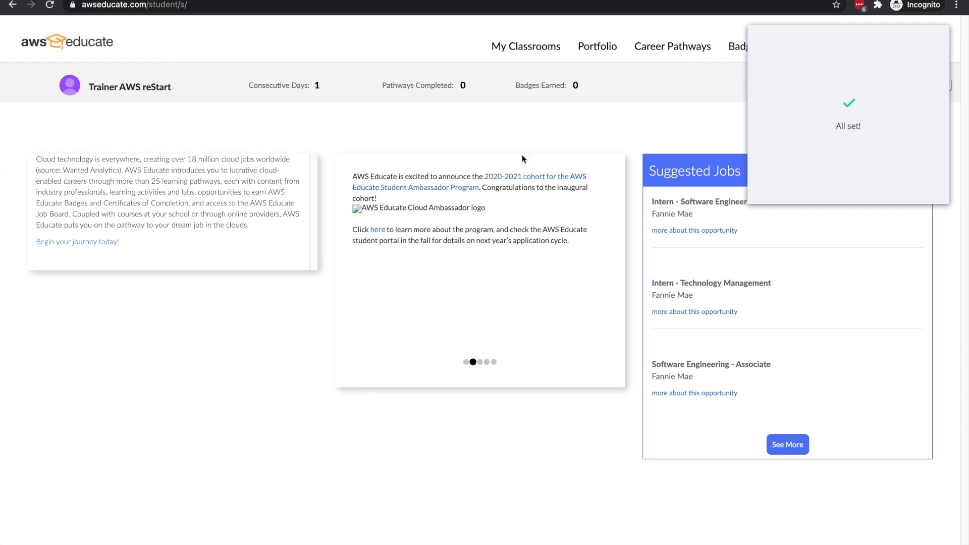
- Go to the "Internet of Things and AWS Cloud" classroom from My Classrooms and continue to the third-party Vocareum site
{"action": "left_click", "coordinate": [532, 62]}
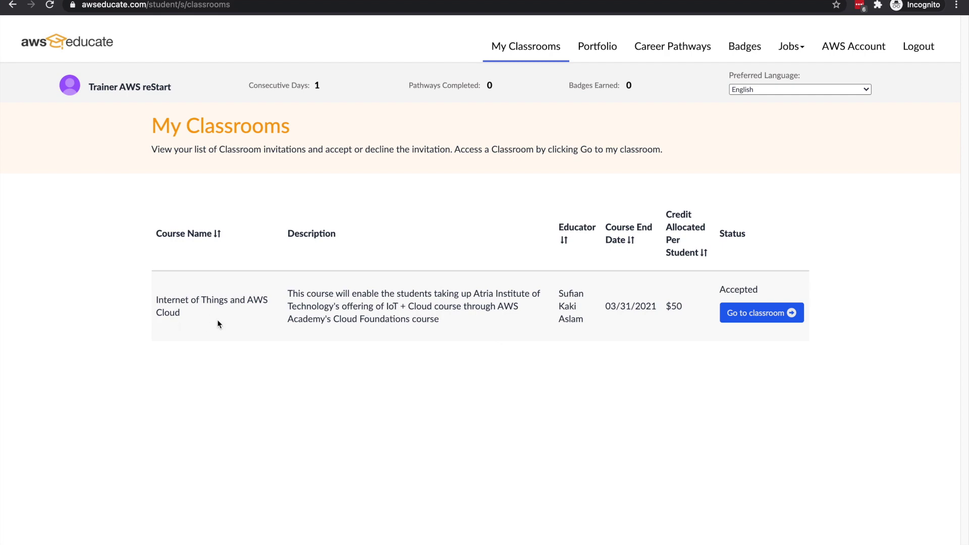
{"action": "left_click", "coordinate": [754, 315]}
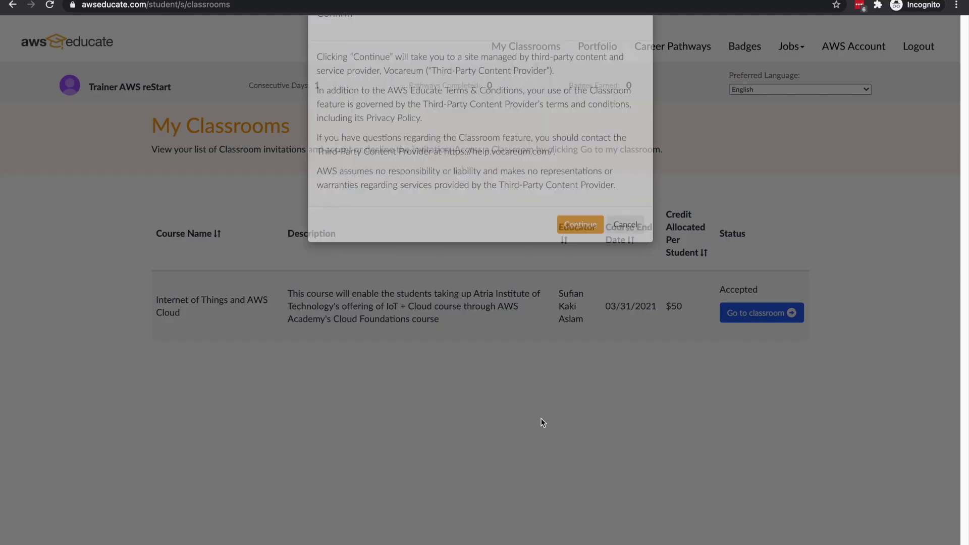
{"action": "left_click", "coordinate": [578, 260]}
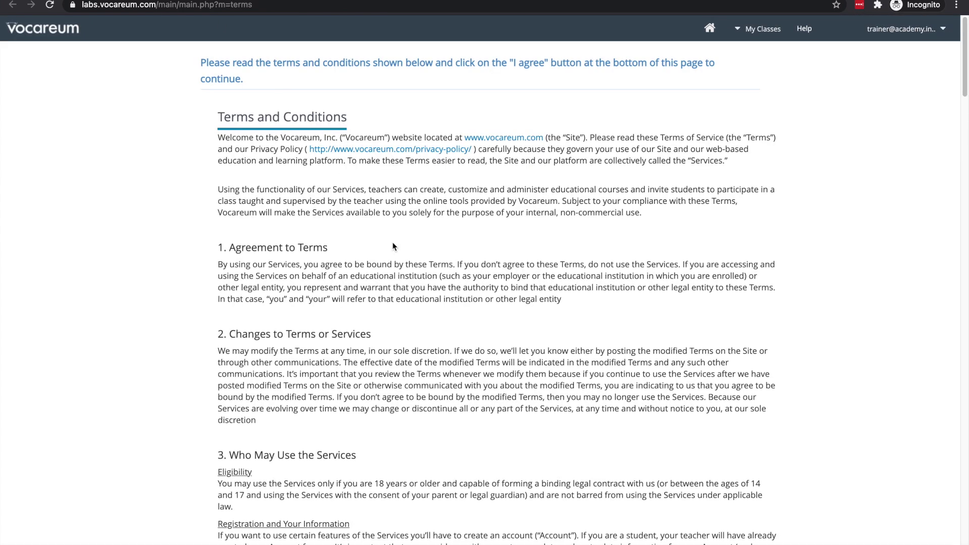
- Go through the entire Vocareum Terms and Conditions and agree to them
{"action": "scroll", "coordinate": [399, 255], "scroll_direction": "down", "scroll_amount": 10}
{"action": "scroll", "coordinate": [399, 255], "scroll_direction": "down", "scroll_amount": 20}
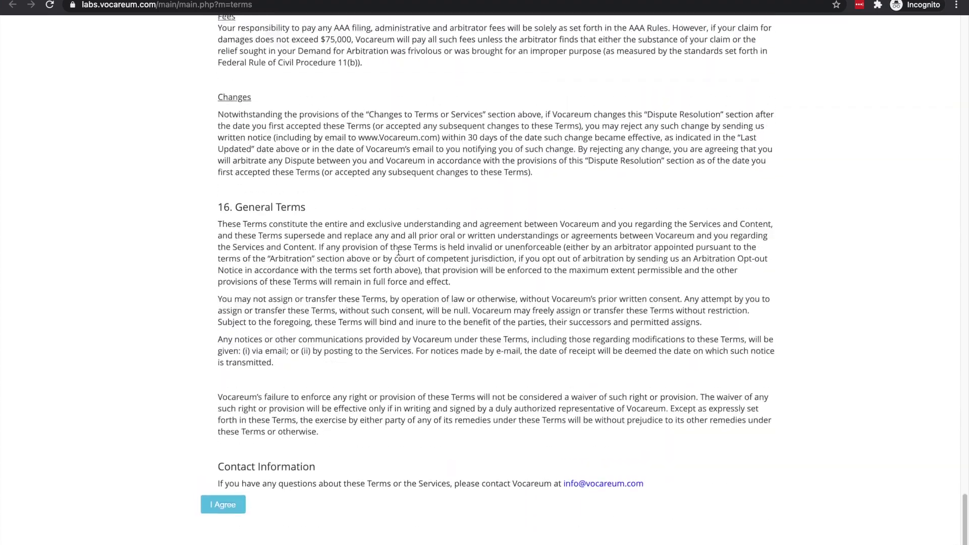
{"action": "left_click", "coordinate": [224, 534]}
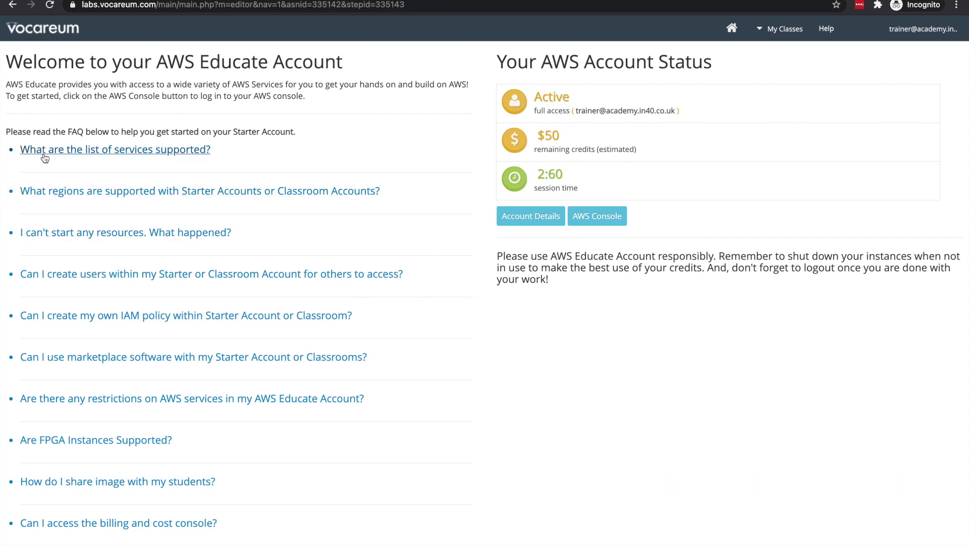
- Expand the FAQ answer on the list of supported services and review the AWS Educate Account welcome page
{"action": "left_click", "coordinate": [62, 151]}
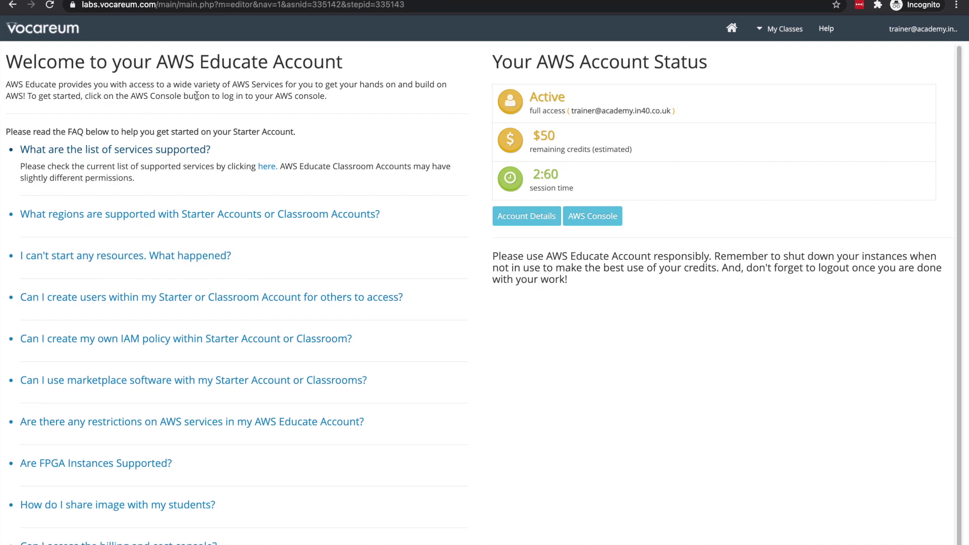
{"action": "left_click_drag", "start_coordinate": [157, 62], "coordinate": [275, 63]}
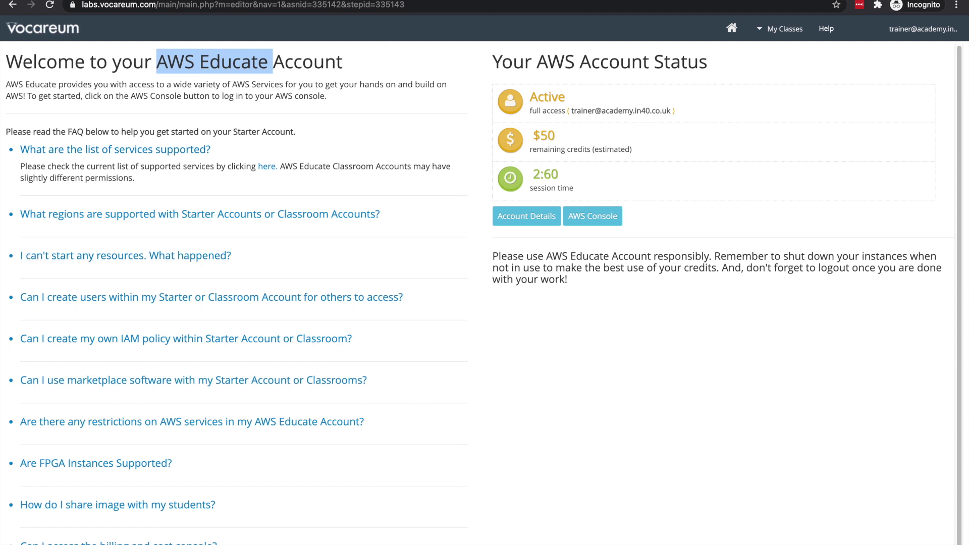
{"action": "scroll", "coordinate": [234, 513], "scroll_direction": "down", "scroll_amount": 1}
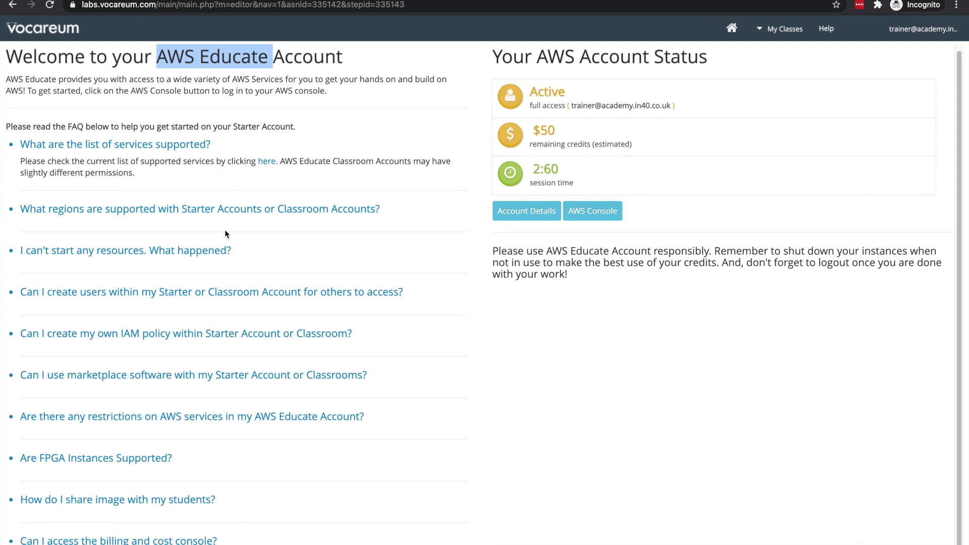
{"action": "left_click", "coordinate": [590, 423]}
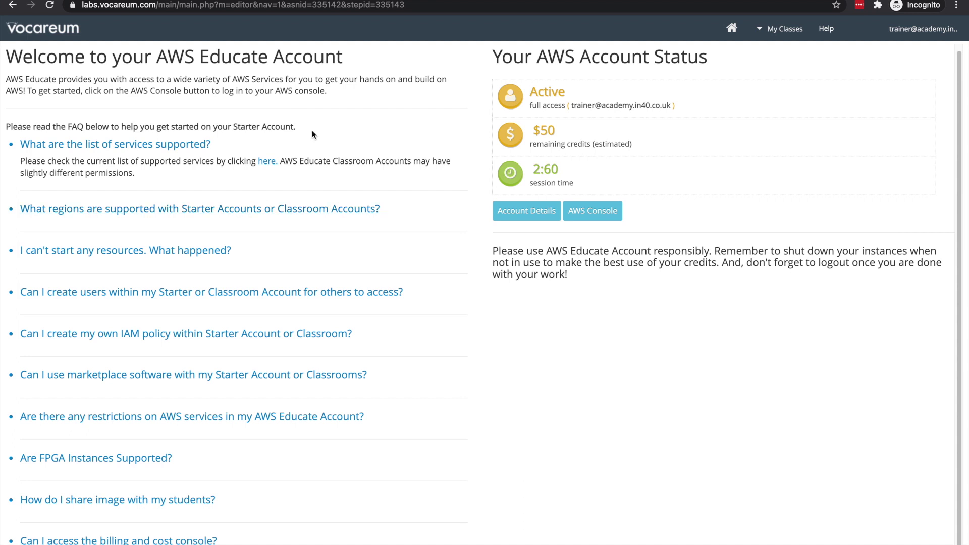
- Open the AWS Console for the classroom account and dismiss the introductory hints about Services and unified search
{"action": "left_click", "coordinate": [597, 215]}
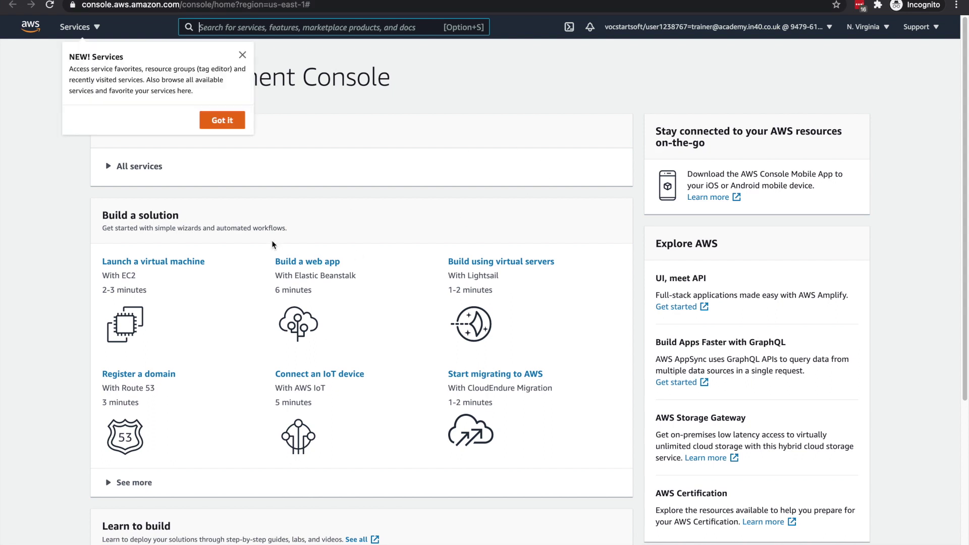
{"action": "left_click", "coordinate": [221, 120]}
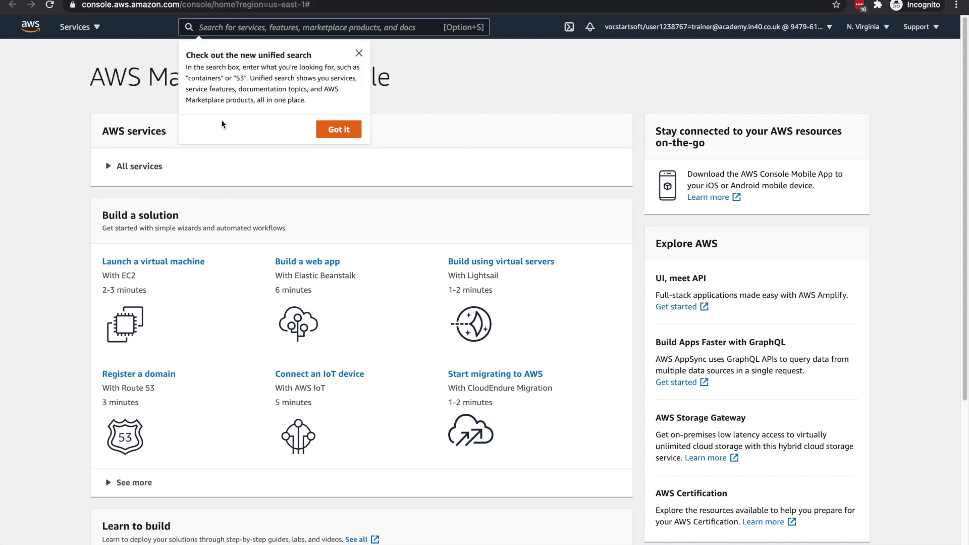
{"action": "left_click", "coordinate": [343, 131]}
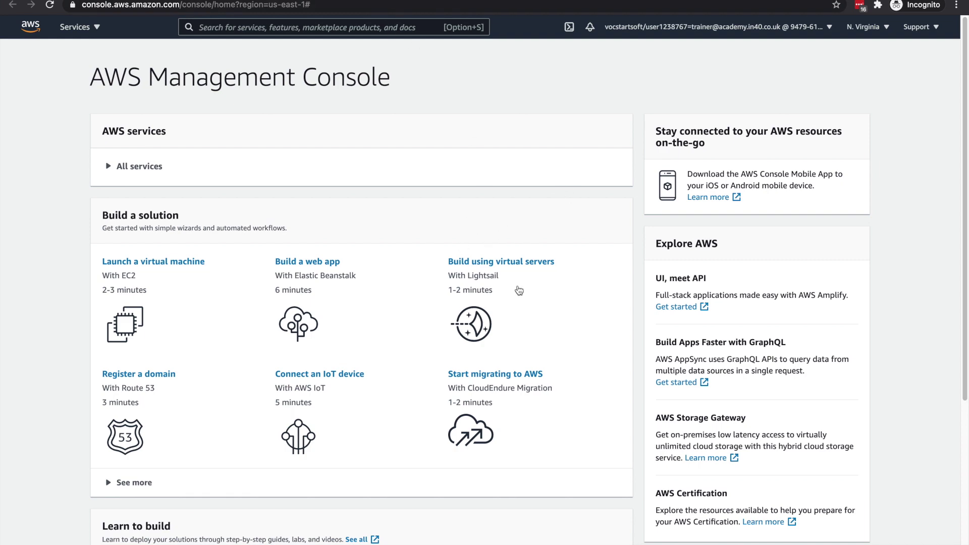
- Switch between the Vocareum workbench and the AWS Management Console, and highlight the session time in the account status
{"action": "key", "text": "ctrl+shift+Tab"}
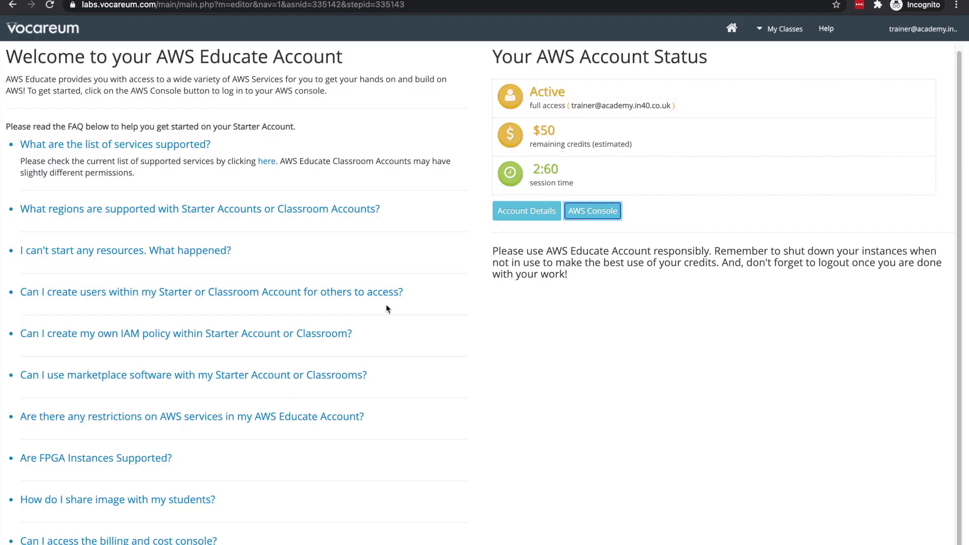
{"action": "key", "text": "ctrl+Tab"}
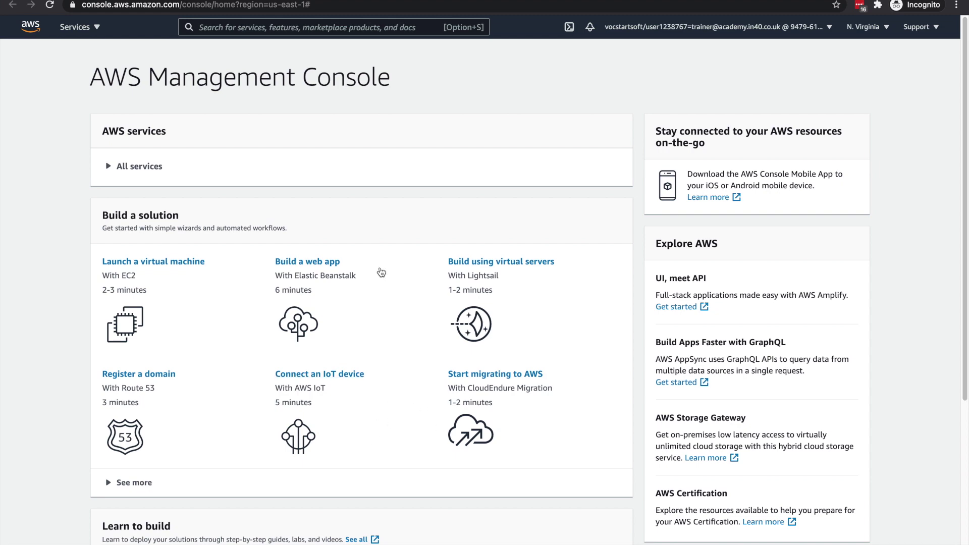
{"action": "key", "text": "ctrl+w"}
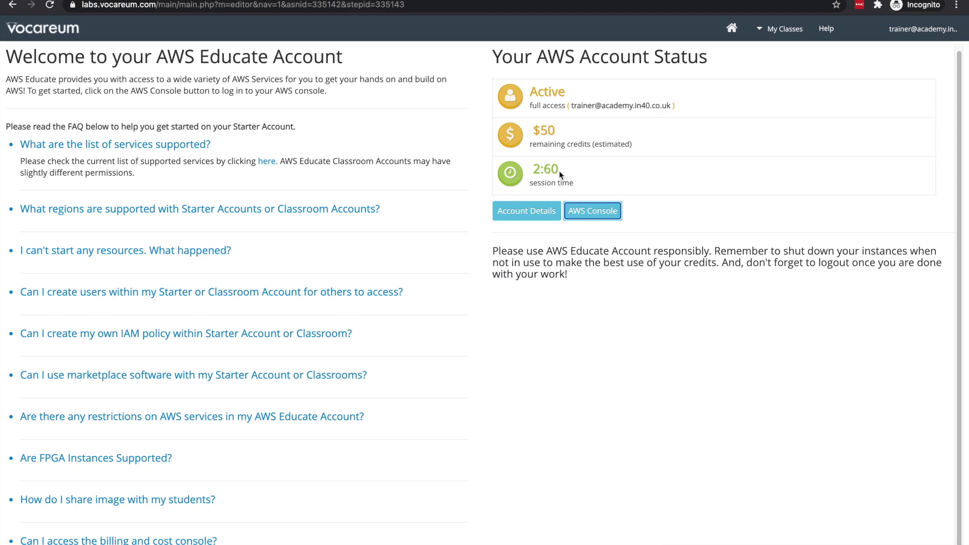
{"action": "triple_click", "coordinate": [529, 168]}
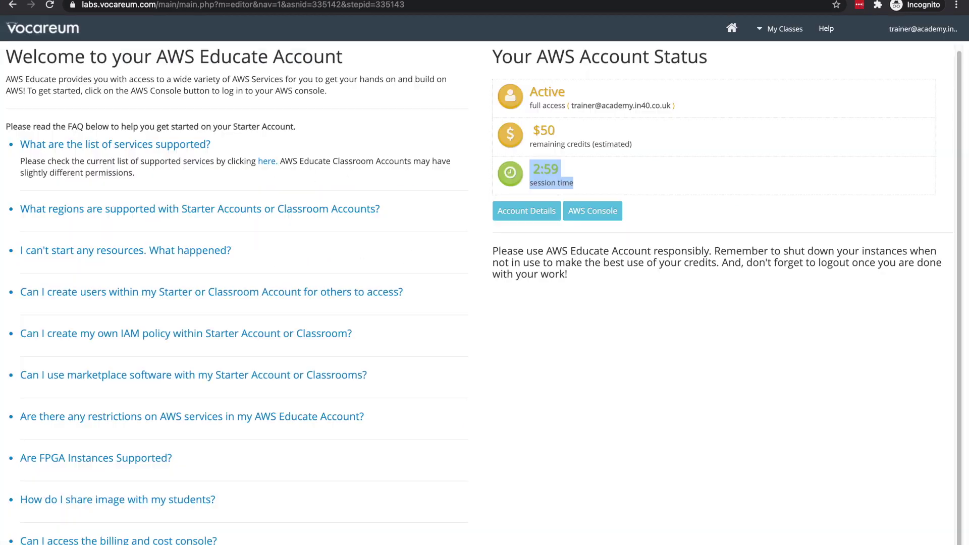
- Return to the AWS Educate My Classrooms page and check the credit allocated per student for the course
{"action": "left_click", "coordinate": [338, 2]}
{"action": "left_click", "coordinate": [568, 285]}
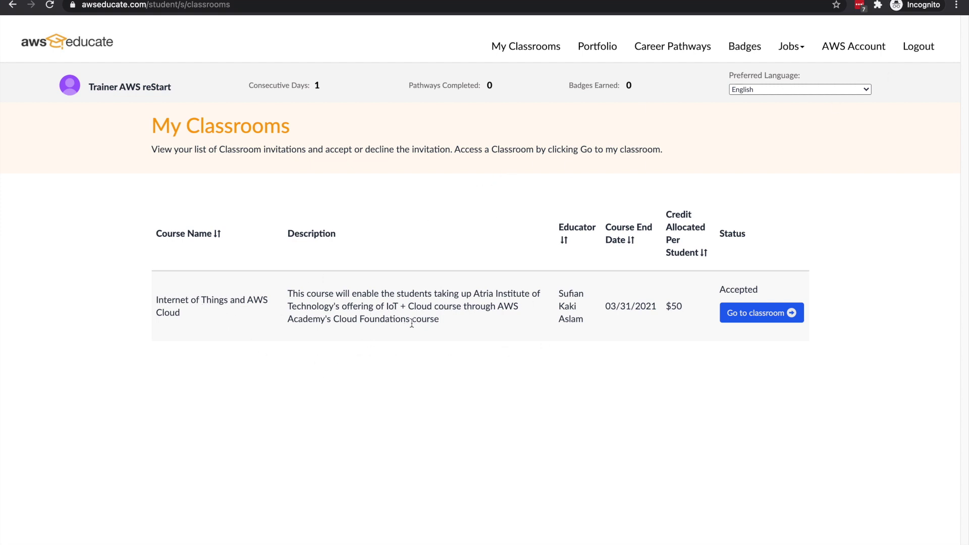
{"action": "left_click_drag", "start_coordinate": [662, 307], "coordinate": [696, 309]}
- Create an AWS Educate Starter Account from the AWS Account page and highlight its credit and access end-date line
{"action": "left_click", "coordinate": [862, 49]}
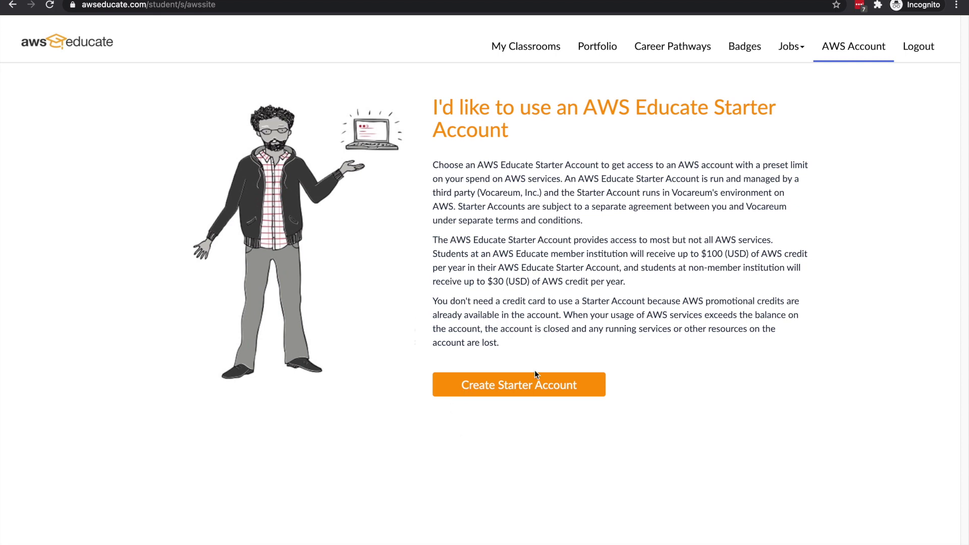
{"action": "left_click", "coordinate": [538, 396]}
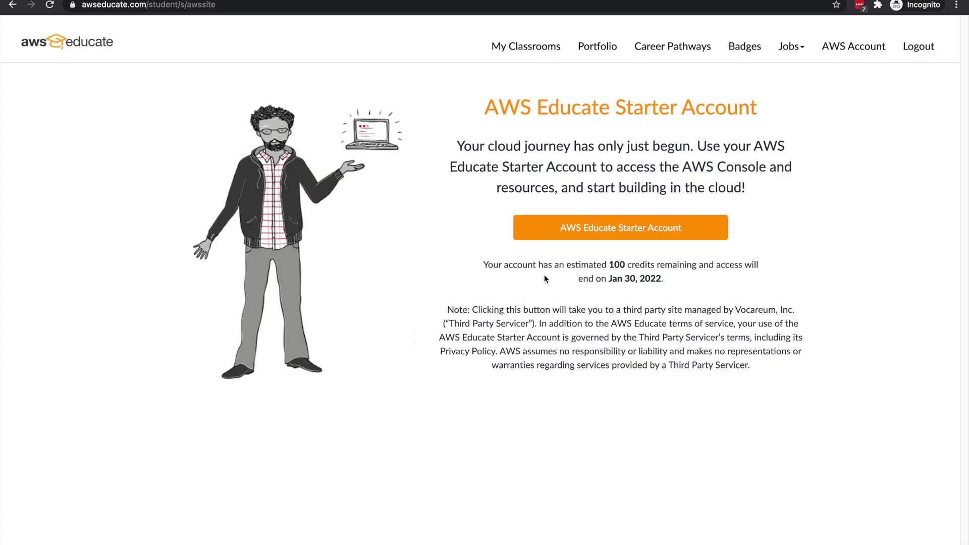
{"action": "left_click_drag", "start_coordinate": [480, 262], "coordinate": [737, 282]}
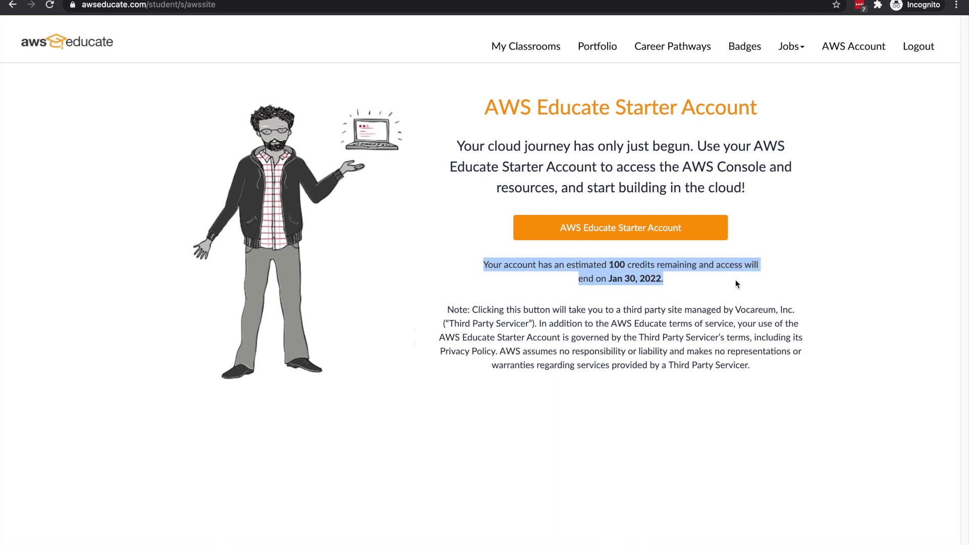
- Open the AWS Educate Starter Account in Vocareum and highlight its remaining credits
{"action": "left_click", "coordinate": [615, 233]}
{"action": "left_click", "coordinate": [332, 3]}
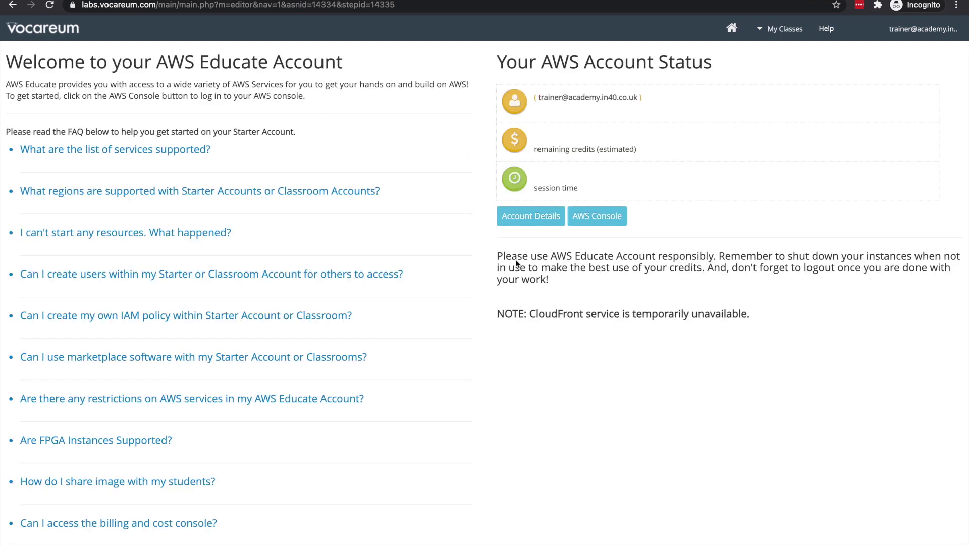
{"action": "left_click_drag", "start_coordinate": [536, 141], "coordinate": [604, 136]}
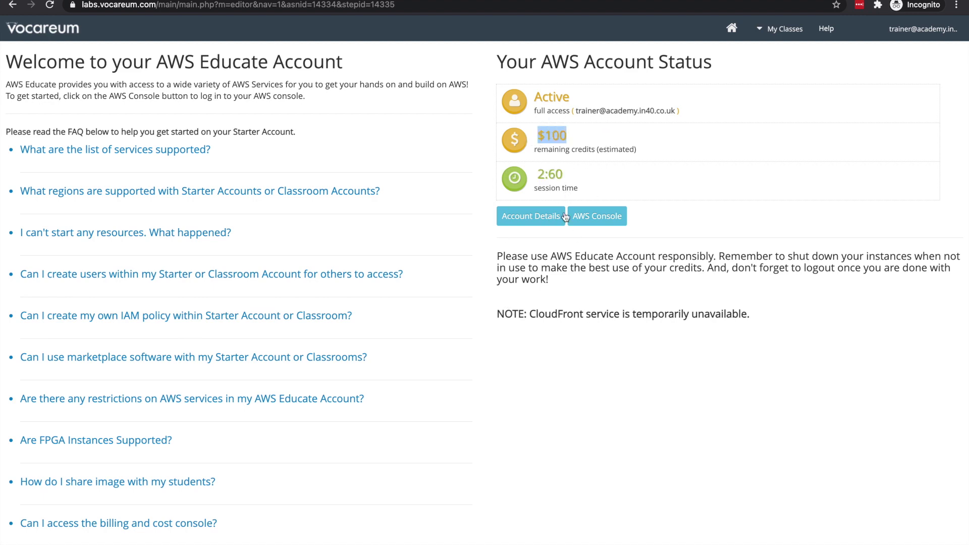
- Revisit the AWS Educate My Classrooms and AWS Account pages, and return to the Starter Account's Vocareum workbench
{"action": "left_click", "coordinate": [230, 12]}
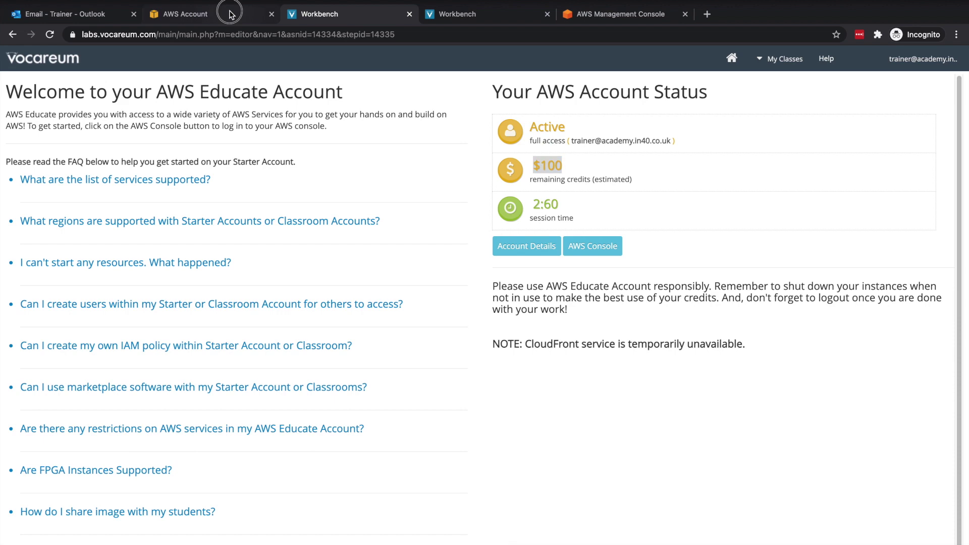
{"action": "left_click", "coordinate": [521, 42]}
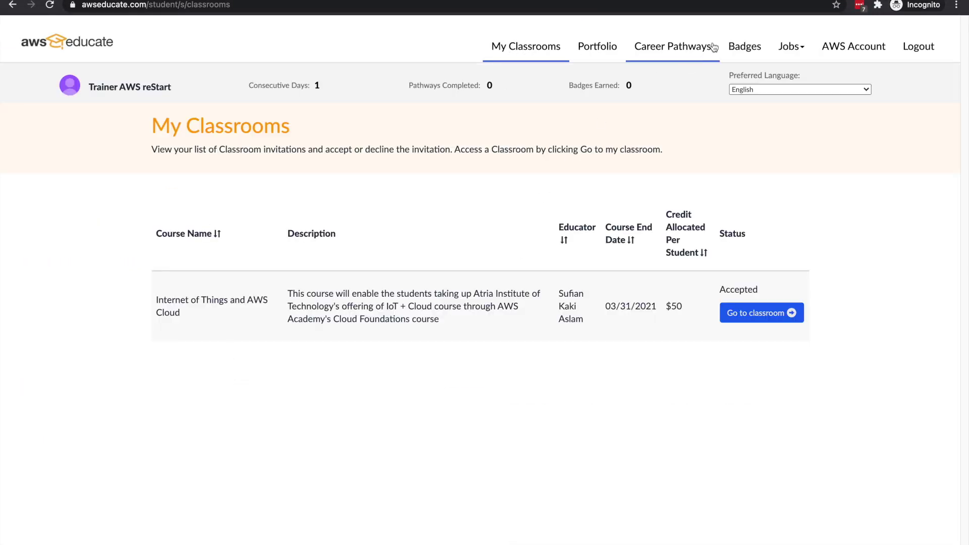
{"action": "left_click", "coordinate": [829, 44]}
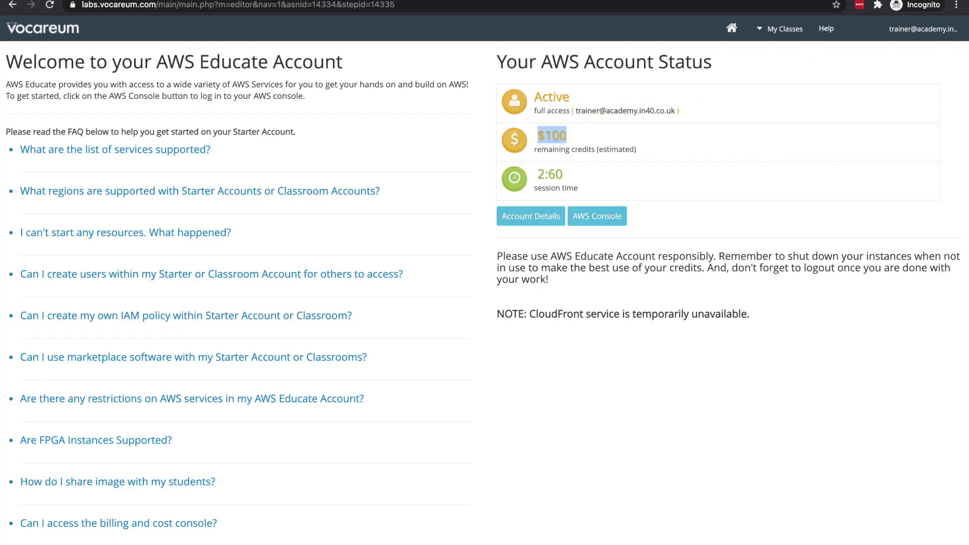
{"action": "left_click", "coordinate": [732, 247]}
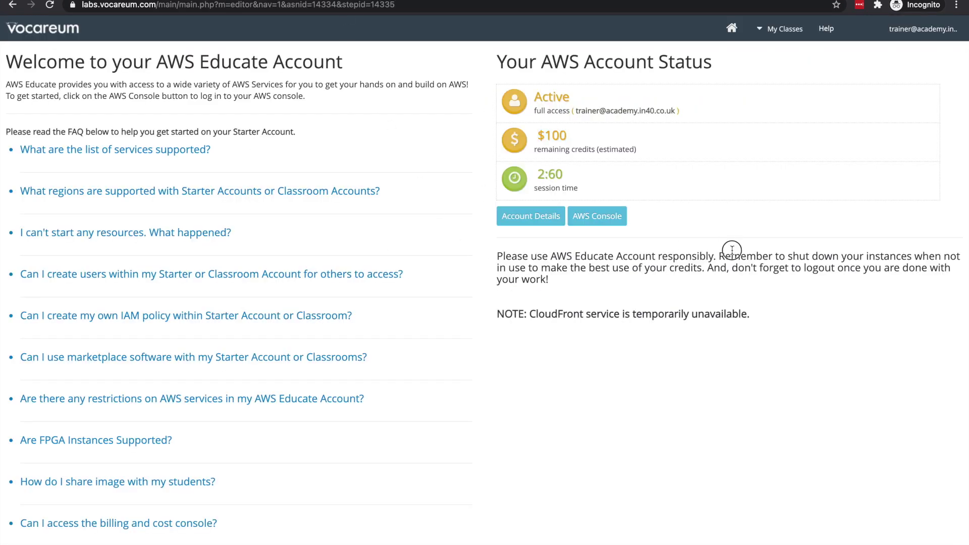
- Switch Vocareum to the Internet of Things and AWS Cloud class, check its account status and review the list of available classes
{"action": "left_click", "coordinate": [781, 33]}
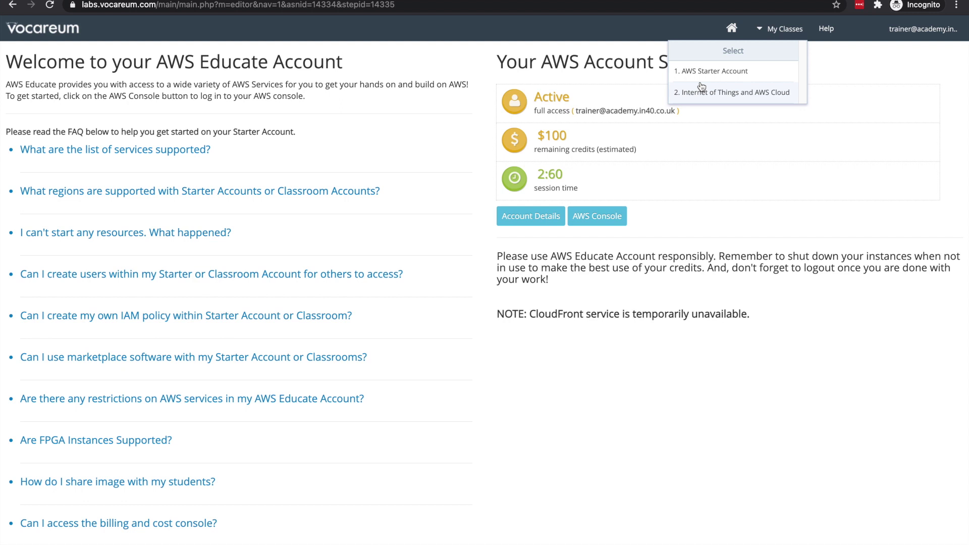
{"action": "left_click", "coordinate": [582, 98]}
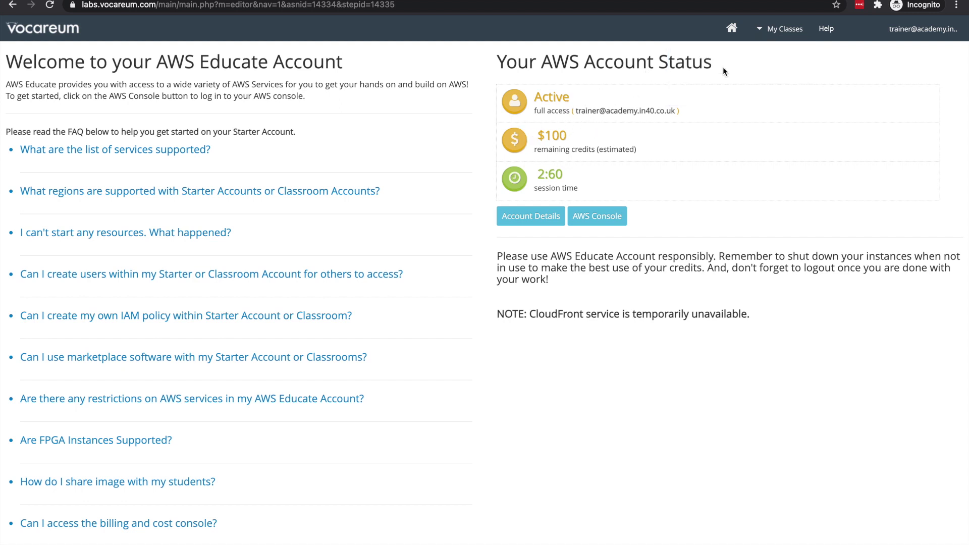
{"action": "left_click", "coordinate": [783, 29]}
{"action": "left_click", "coordinate": [729, 92]}
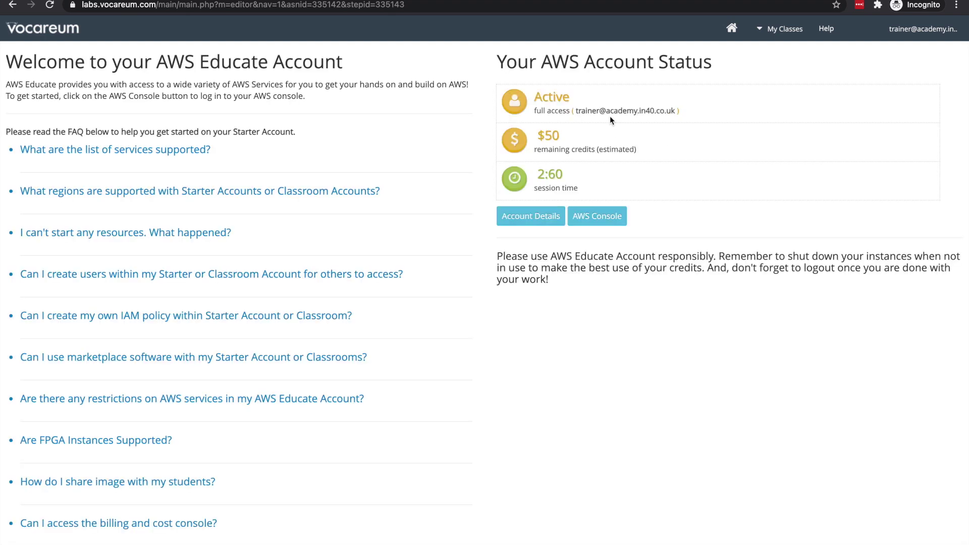
{"action": "left_click", "coordinate": [769, 29]}
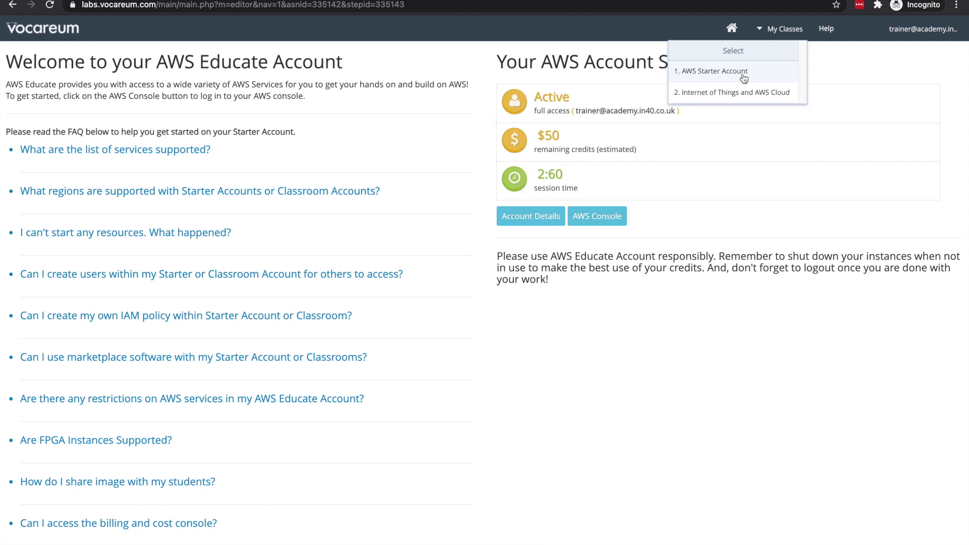
{"action": "left_click", "coordinate": [740, 145]}
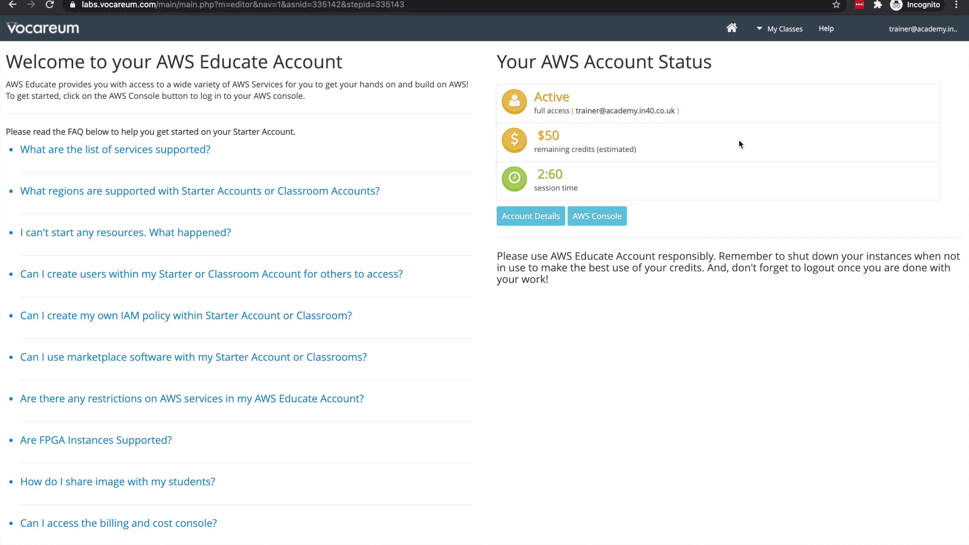
{"action": "left_click", "coordinate": [776, 30]}
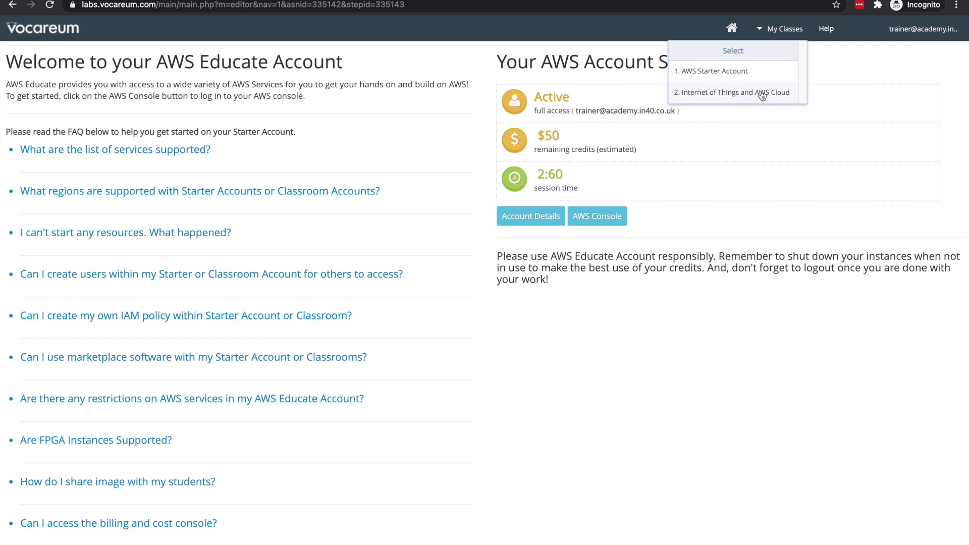
{"action": "left_click", "coordinate": [733, 218]}
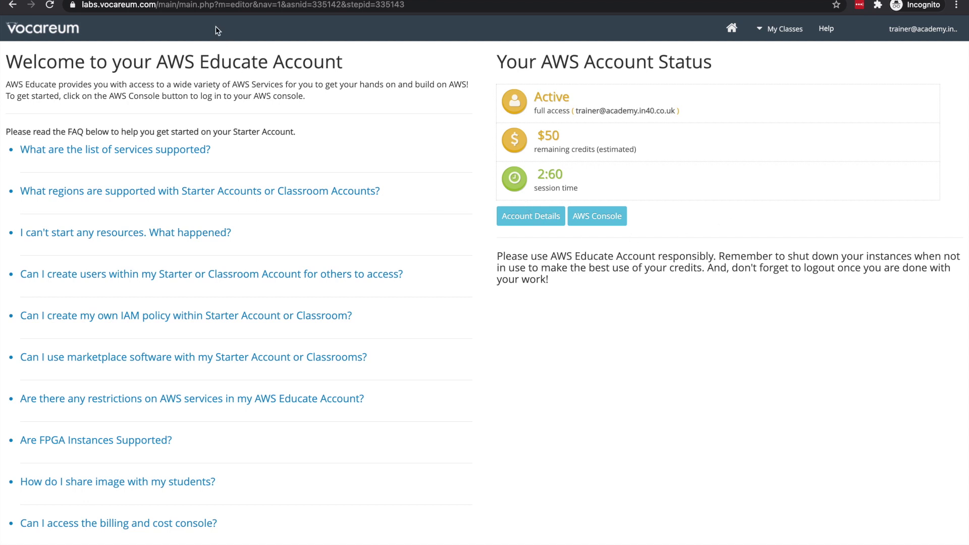
- Return to the AWS Educate portal and review the profile sections on the Portfolio page
{"action": "left_click", "coordinate": [268, 3]}
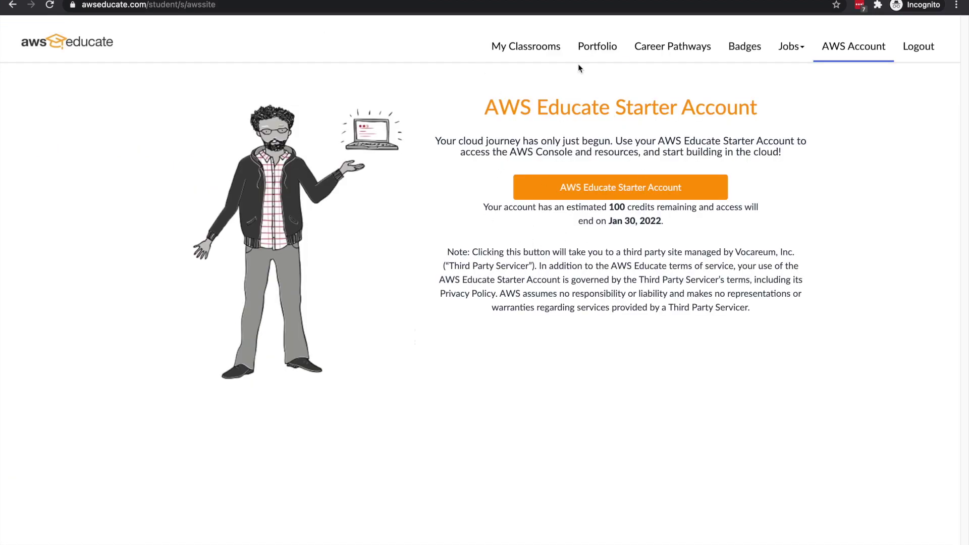
{"action": "left_click", "coordinate": [598, 49]}
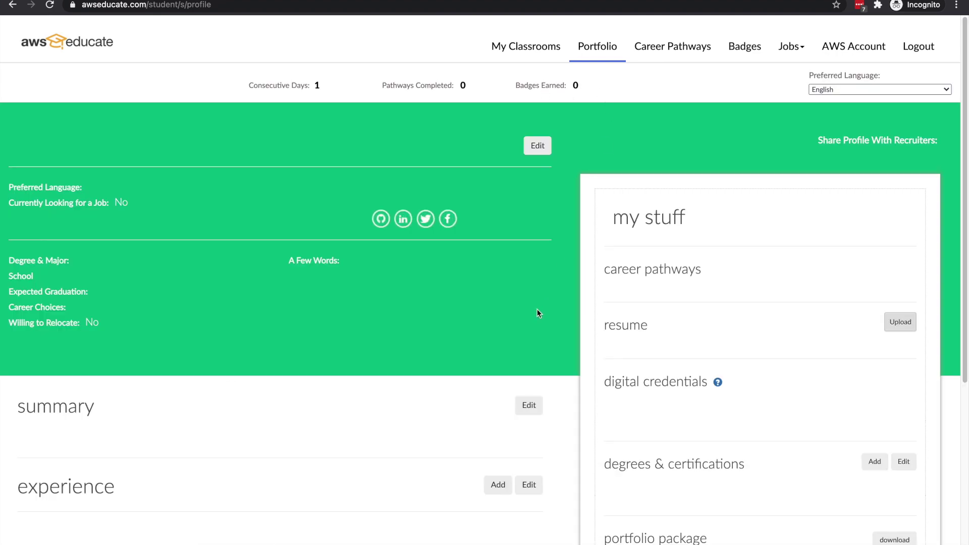
{"action": "scroll", "coordinate": [537, 312], "scroll_direction": "down", "scroll_amount": 6}
{"action": "scroll", "coordinate": [537, 314], "scroll_direction": "up", "scroll_amount": 6}
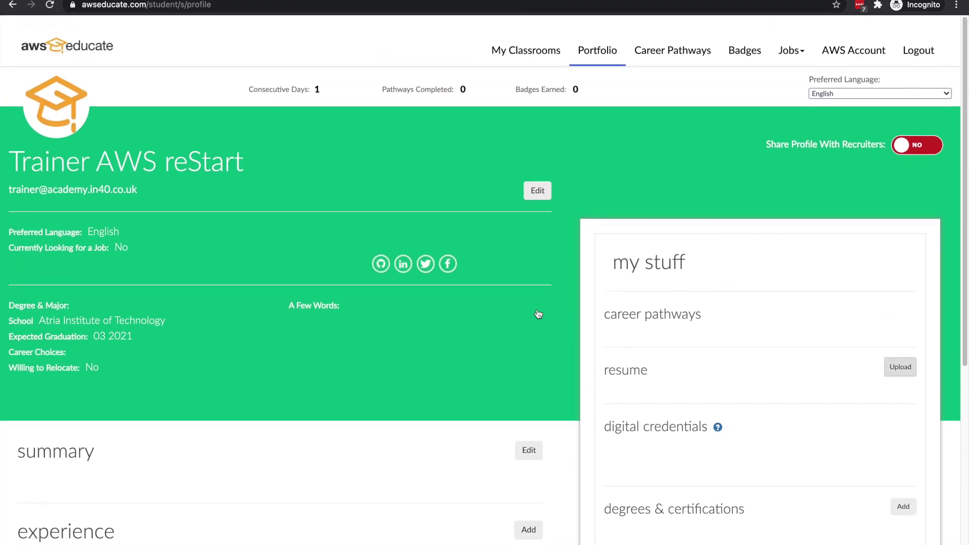
{"action": "scroll", "coordinate": [537, 313], "scroll_direction": "down", "scroll_amount": 3}
{"action": "scroll", "coordinate": [547, 280], "scroll_direction": "up", "scroll_amount": 4}
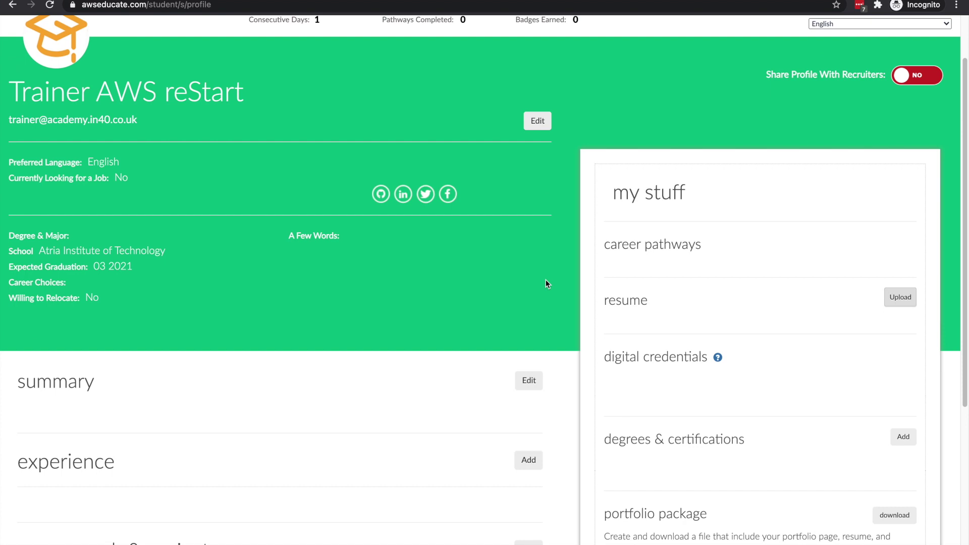
- Open the AWS Educate job search and browse the listed cloud jobs
{"action": "left_click", "coordinate": [790, 48]}
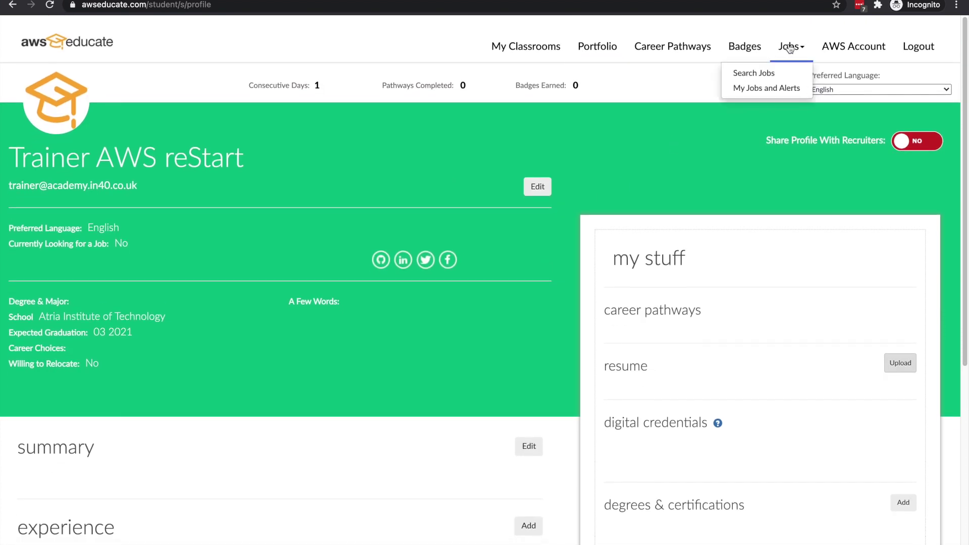
{"action": "left_click", "coordinate": [788, 74]}
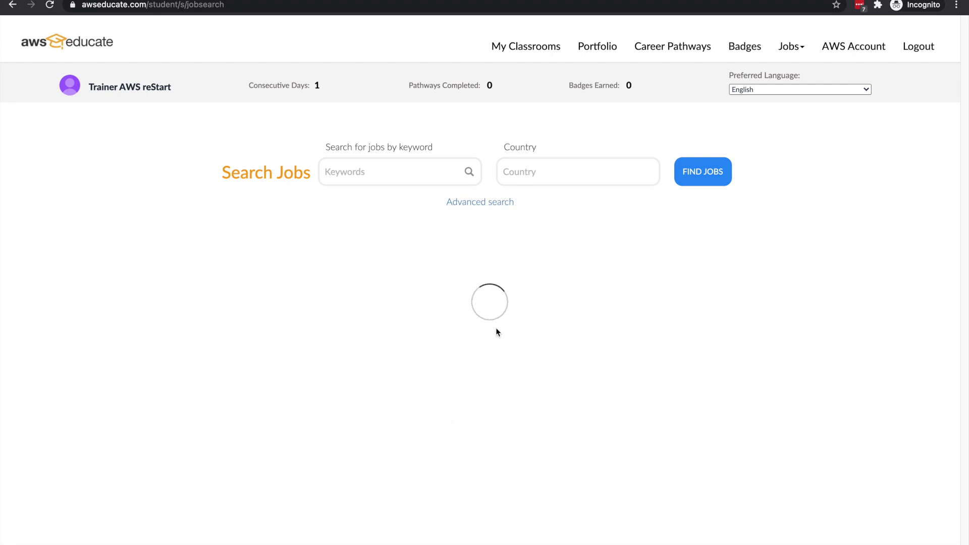
{"action": "scroll", "coordinate": [445, 361], "scroll_direction": "down", "scroll_amount": 3}
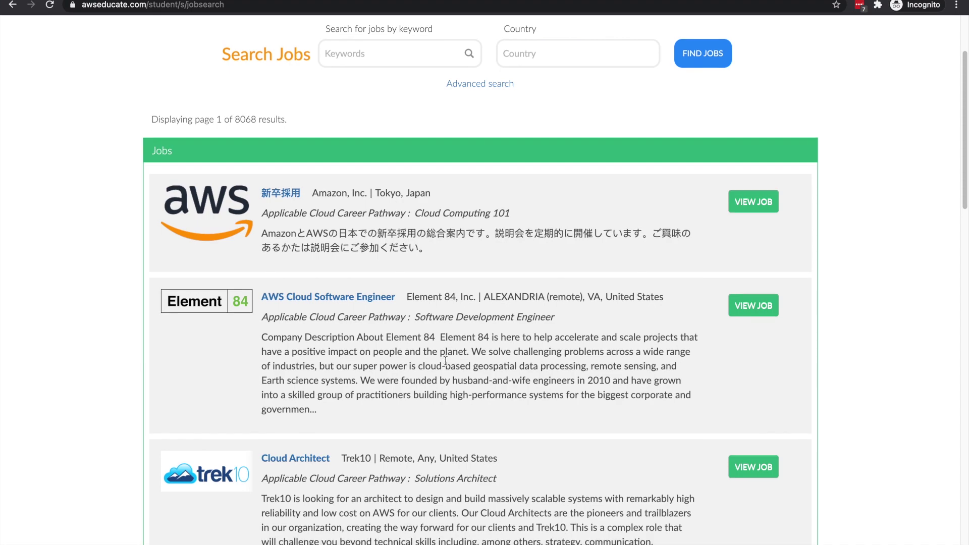
{"action": "scroll", "coordinate": [445, 361], "scroll_direction": "down", "scroll_amount": 10}
{"action": "scroll", "coordinate": [445, 360], "scroll_direction": "down", "scroll_amount": 15}
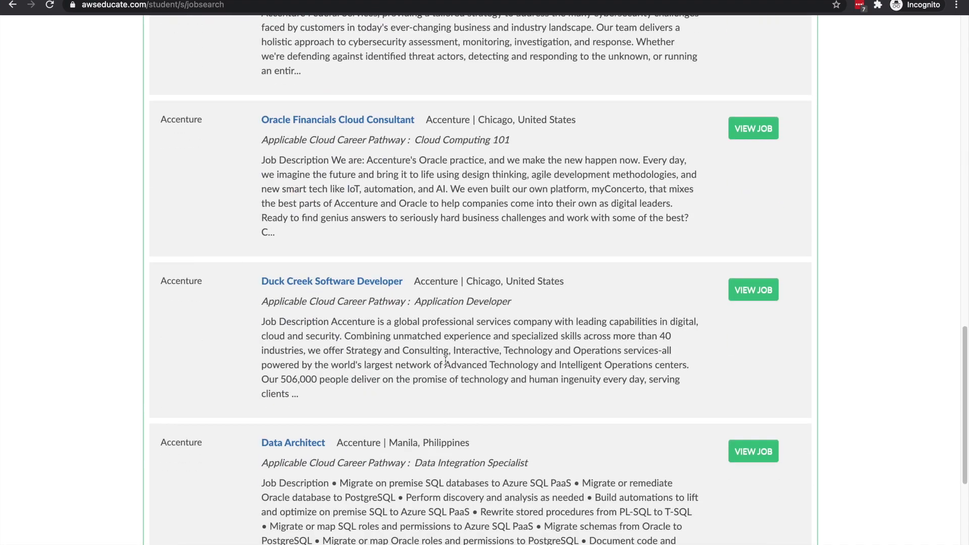
{"action": "scroll", "coordinate": [445, 360], "scroll_direction": "up", "scroll_amount": 20}
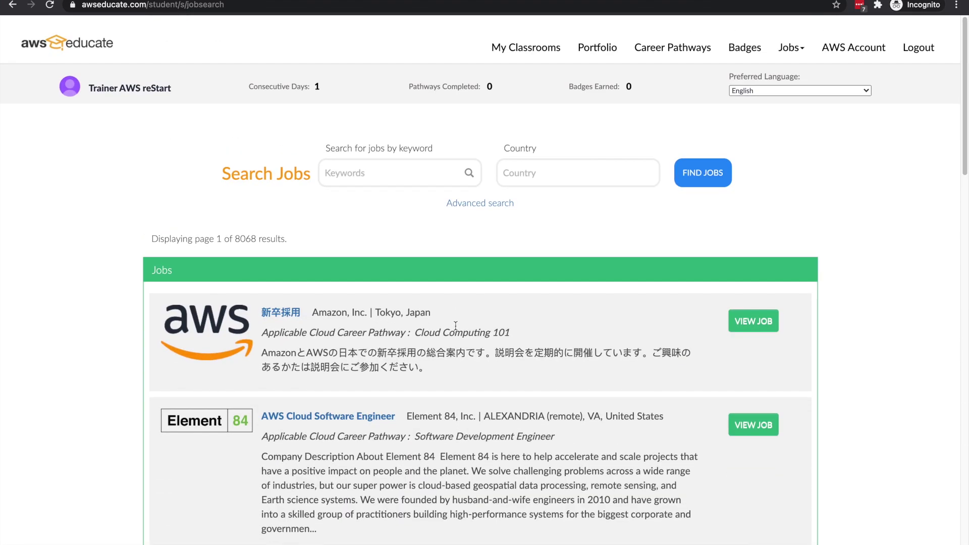
{"action": "scroll", "coordinate": [671, 430], "scroll_direction": "down", "scroll_amount": 2}
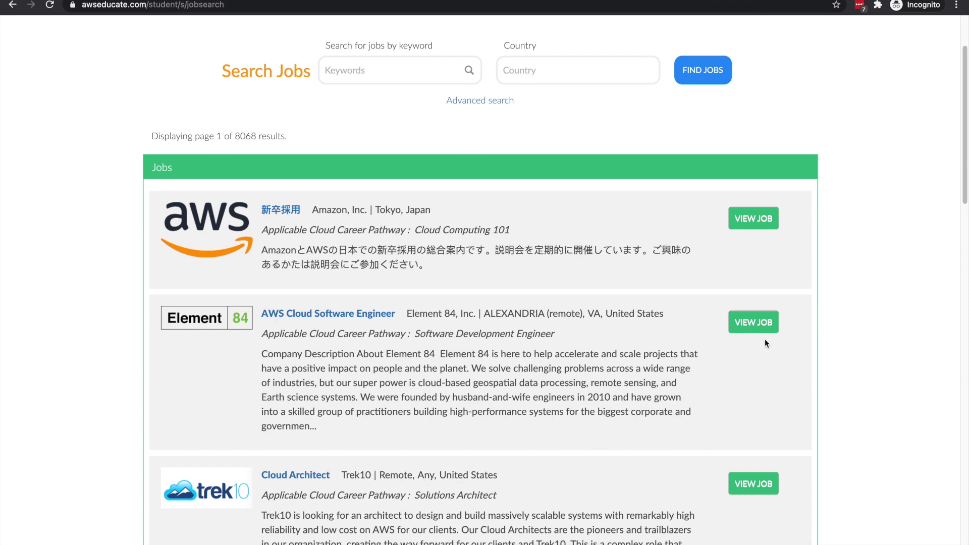
- View Element 84's AWS Cloud Software Engineer job and examine its description, responsibilities and required qualifications
{"action": "left_click", "coordinate": [759, 323]}
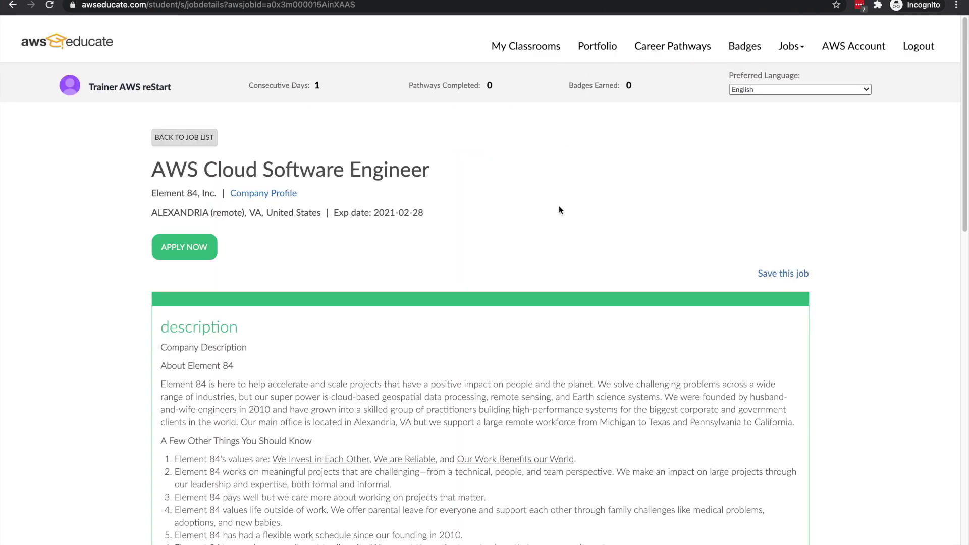
{"action": "scroll", "coordinate": [496, 311], "scroll_direction": "down", "scroll_amount": 7}
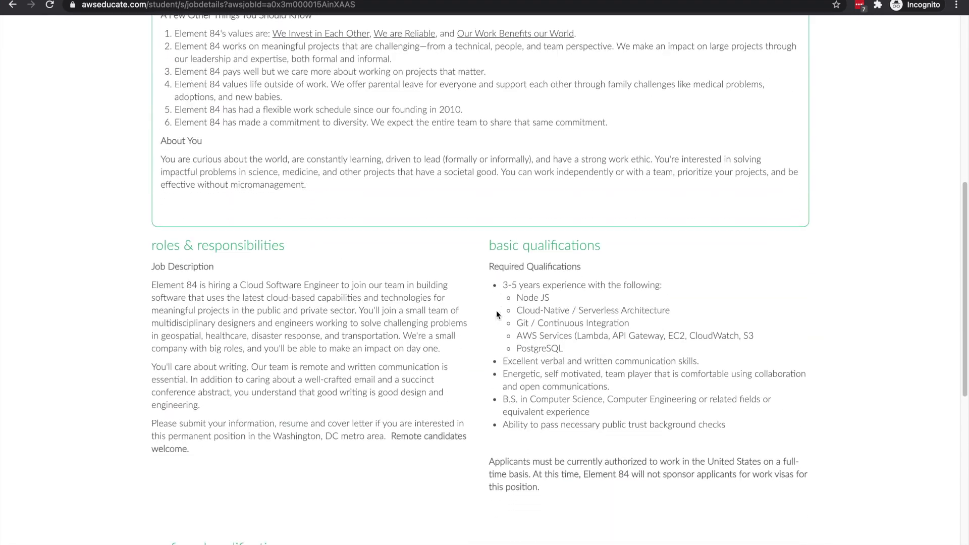
{"action": "scroll", "coordinate": [496, 311], "scroll_direction": "up", "scroll_amount": 7}
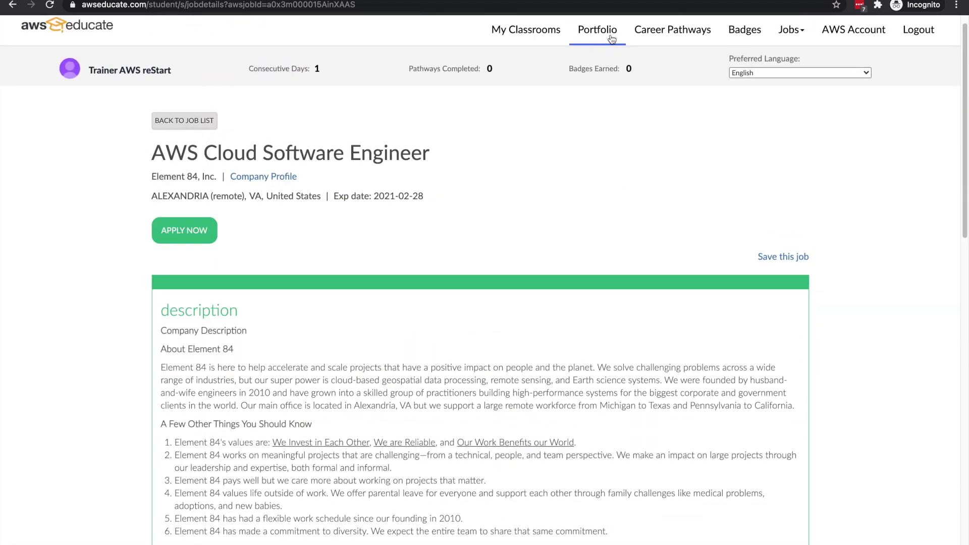
{"action": "scroll", "coordinate": [578, 272], "scroll_direction": "down", "scroll_amount": 10}
{"action": "scroll", "coordinate": [578, 271], "scroll_direction": "up", "scroll_amount": 10}
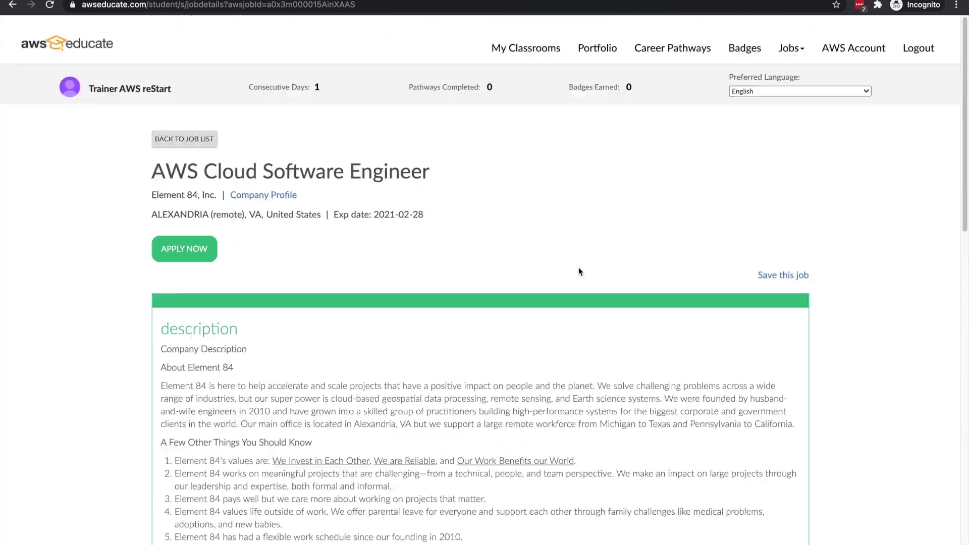
- Open Career Pathways and look through the cloud roles offered, from Cloud Computing 101 to Web Development Engineer
{"action": "left_click", "coordinate": [675, 53]}
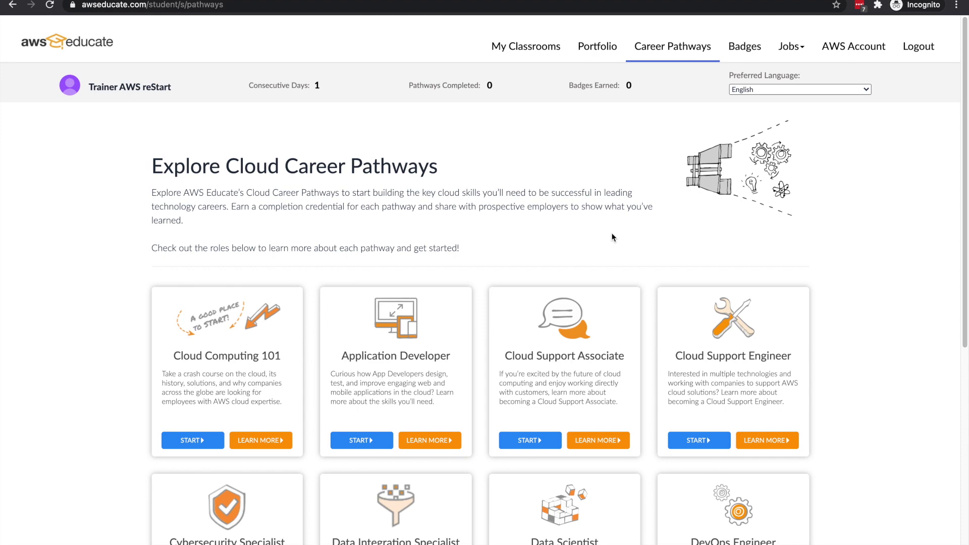
{"action": "scroll", "coordinate": [612, 238], "scroll_direction": "down", "scroll_amount": 3}
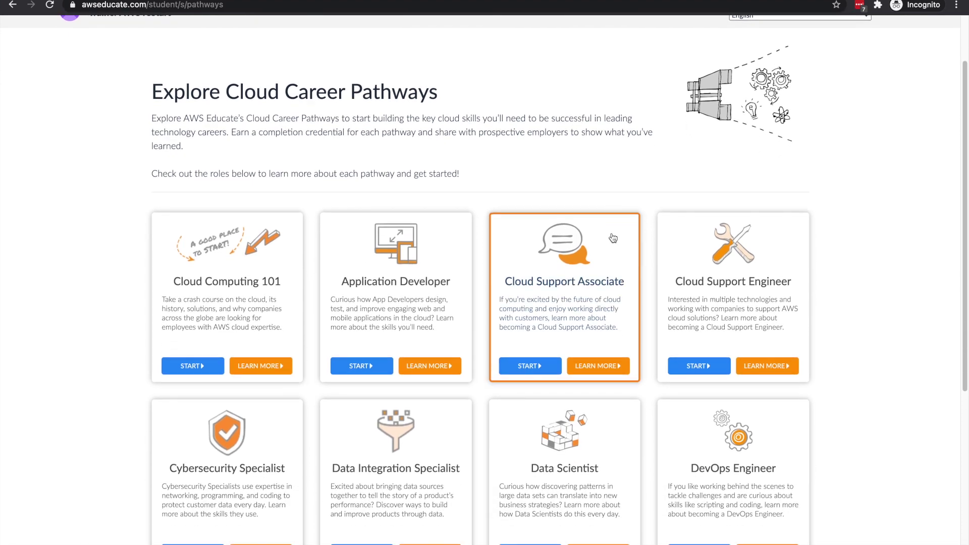
{"action": "scroll", "coordinate": [612, 237], "scroll_direction": "down", "scroll_amount": 3}
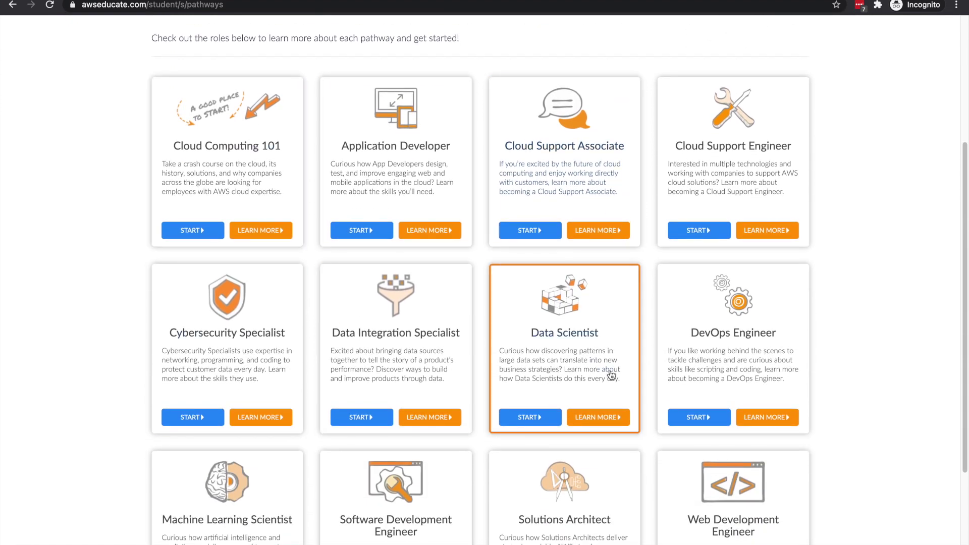
{"action": "scroll", "coordinate": [445, 419], "scroll_direction": "down", "scroll_amount": 2}
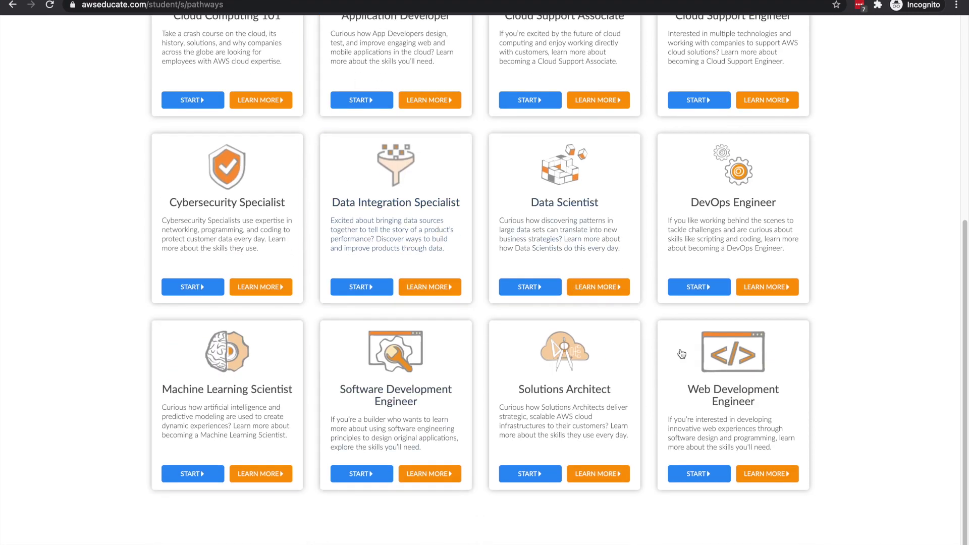
{"action": "scroll", "coordinate": [690, 303], "scroll_direction": "up", "scroll_amount": 5}
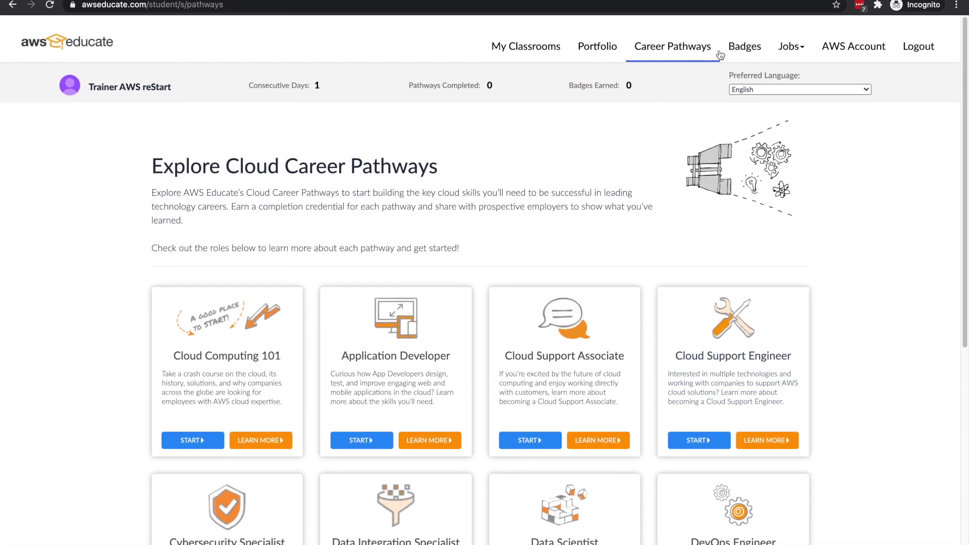
- Open the Badges page and look through the badges that can be earned, down to the IoT and Datapalooza badges
{"action": "left_click", "coordinate": [745, 48]}
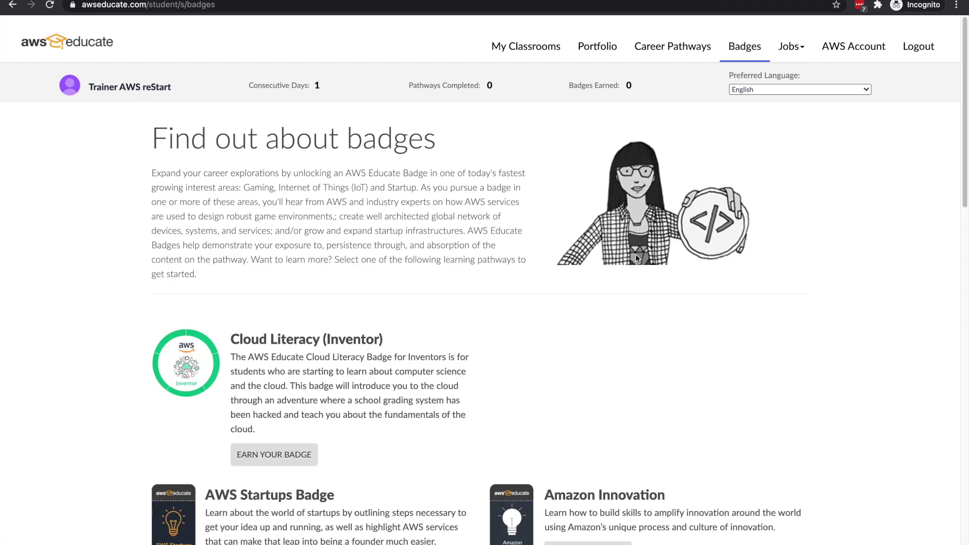
{"action": "scroll", "coordinate": [636, 255], "scroll_direction": "down", "scroll_amount": 3}
{"action": "scroll", "coordinate": [635, 257], "scroll_direction": "down", "scroll_amount": 2}
{"action": "scroll", "coordinate": [635, 258], "scroll_direction": "up", "scroll_amount": 5}
{"action": "scroll", "coordinate": [635, 258], "scroll_direction": "down", "scroll_amount": 8}
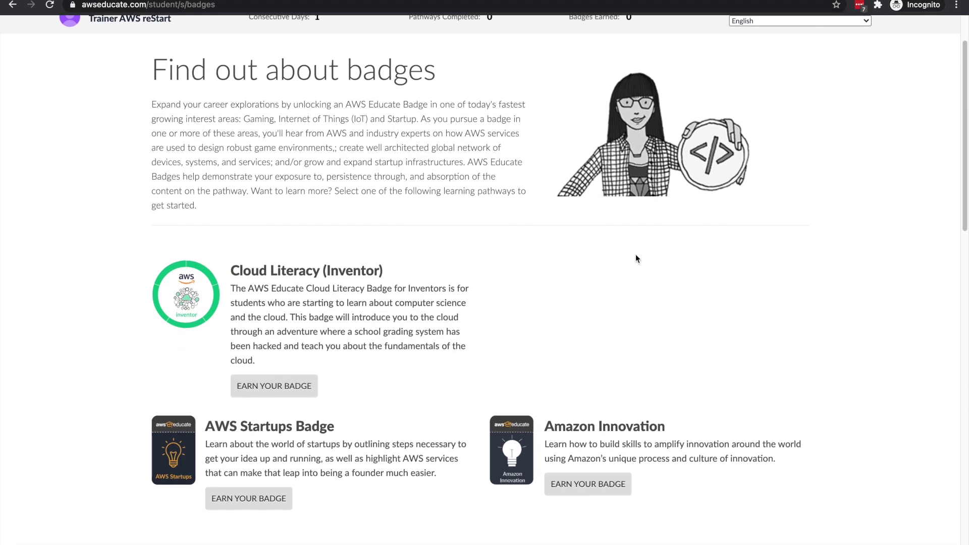
{"action": "scroll", "coordinate": [635, 254], "scroll_direction": "down", "scroll_amount": 1}
{"action": "scroll", "coordinate": [635, 254], "scroll_direction": "up", "scroll_amount": 2}
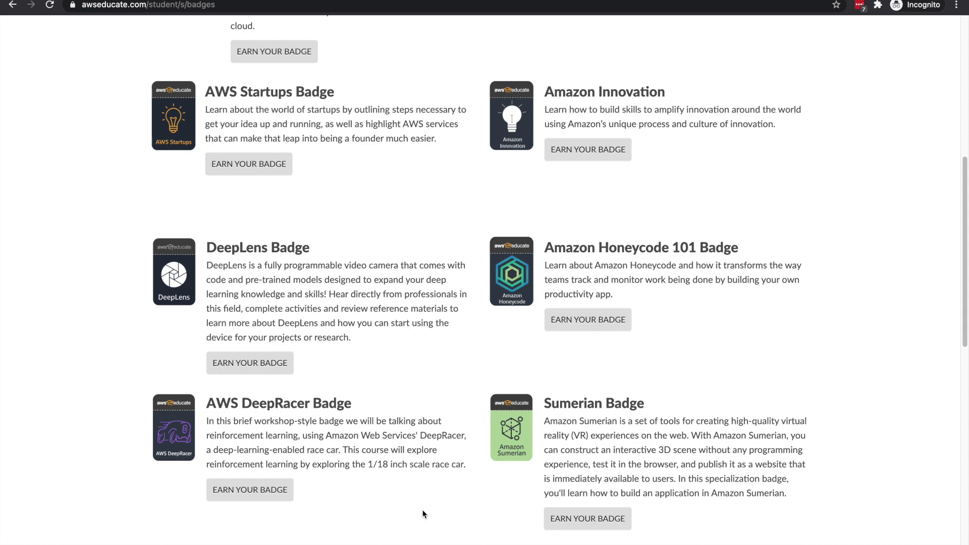
{"action": "scroll", "coordinate": [423, 514], "scroll_direction": "down", "scroll_amount": 6}
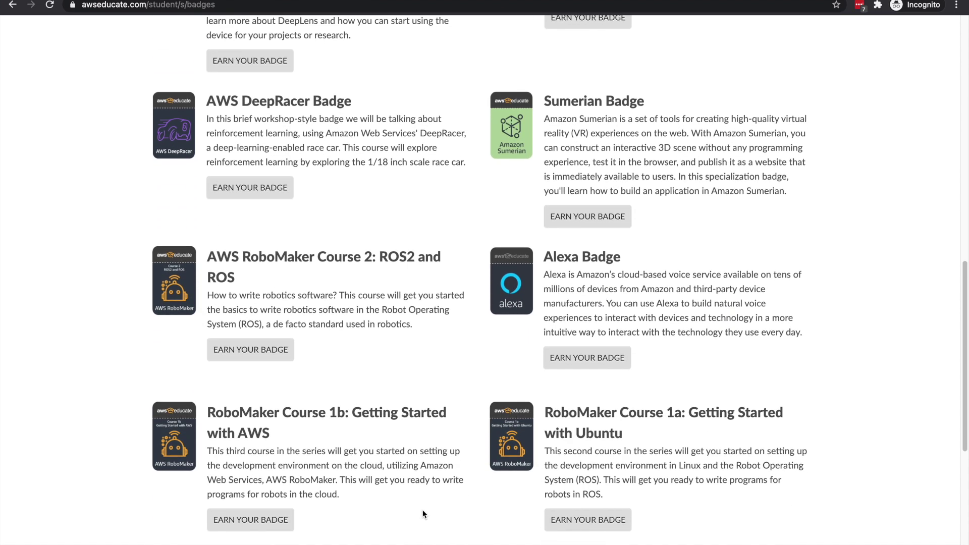
{"action": "scroll", "coordinate": [423, 514], "scroll_direction": "down", "scroll_amount": 3}
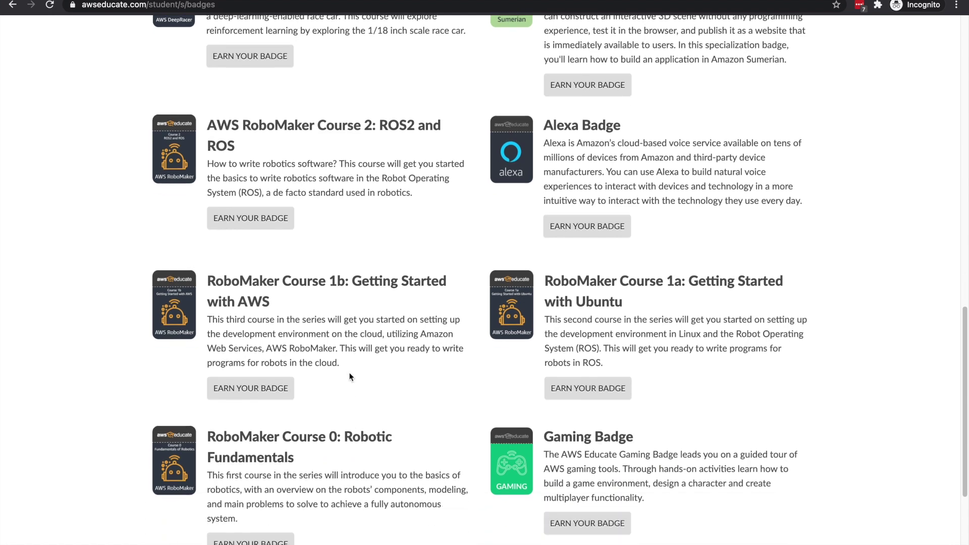
{"action": "scroll", "coordinate": [473, 368], "scroll_direction": "down", "scroll_amount": 4}
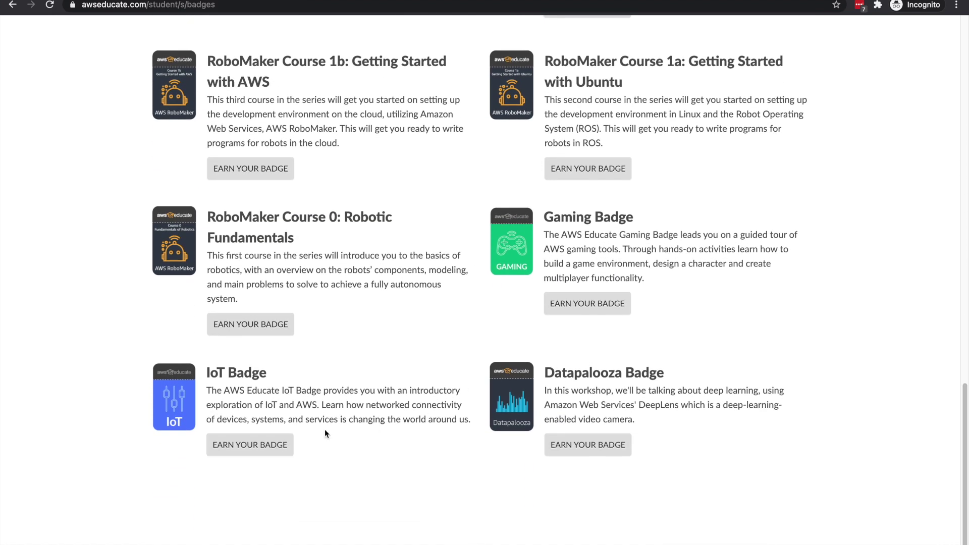
{"action": "scroll", "coordinate": [375, 226], "scroll_direction": "up", "scroll_amount": 15}
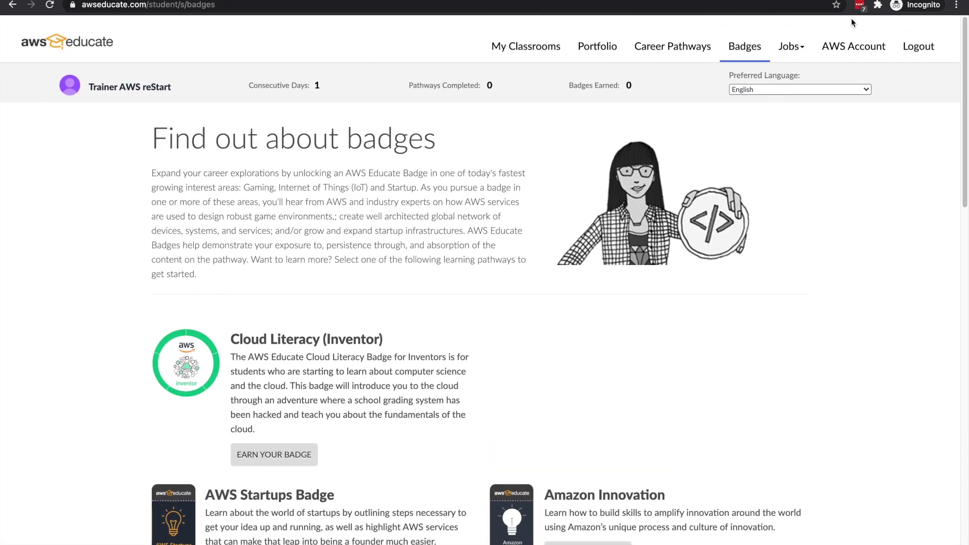
{"action": "mouse_move", "coordinate": [861, 2]}
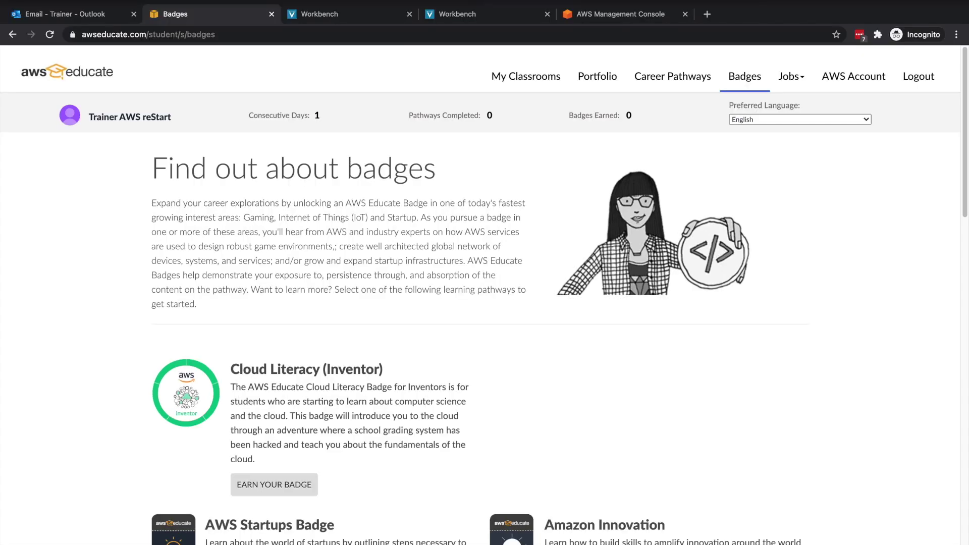